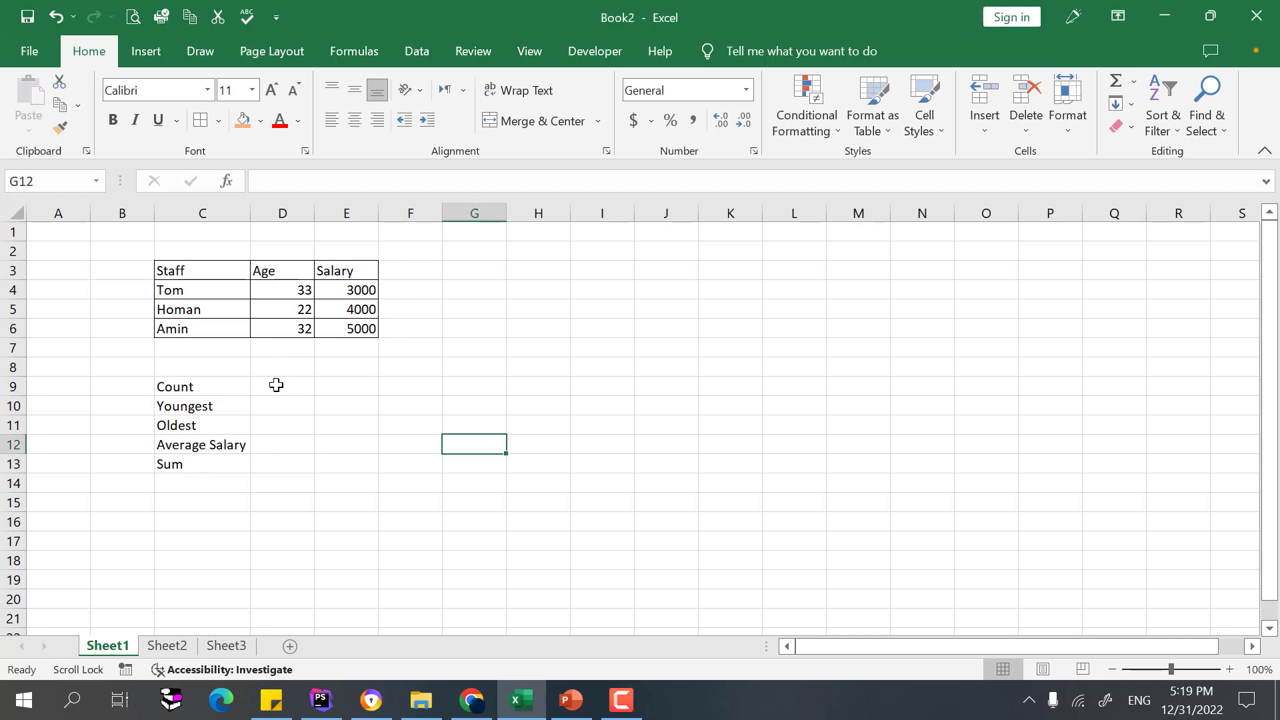
- Calculate the staff count in D9 with the COUNT function over D4:D8
left_click(276, 385)
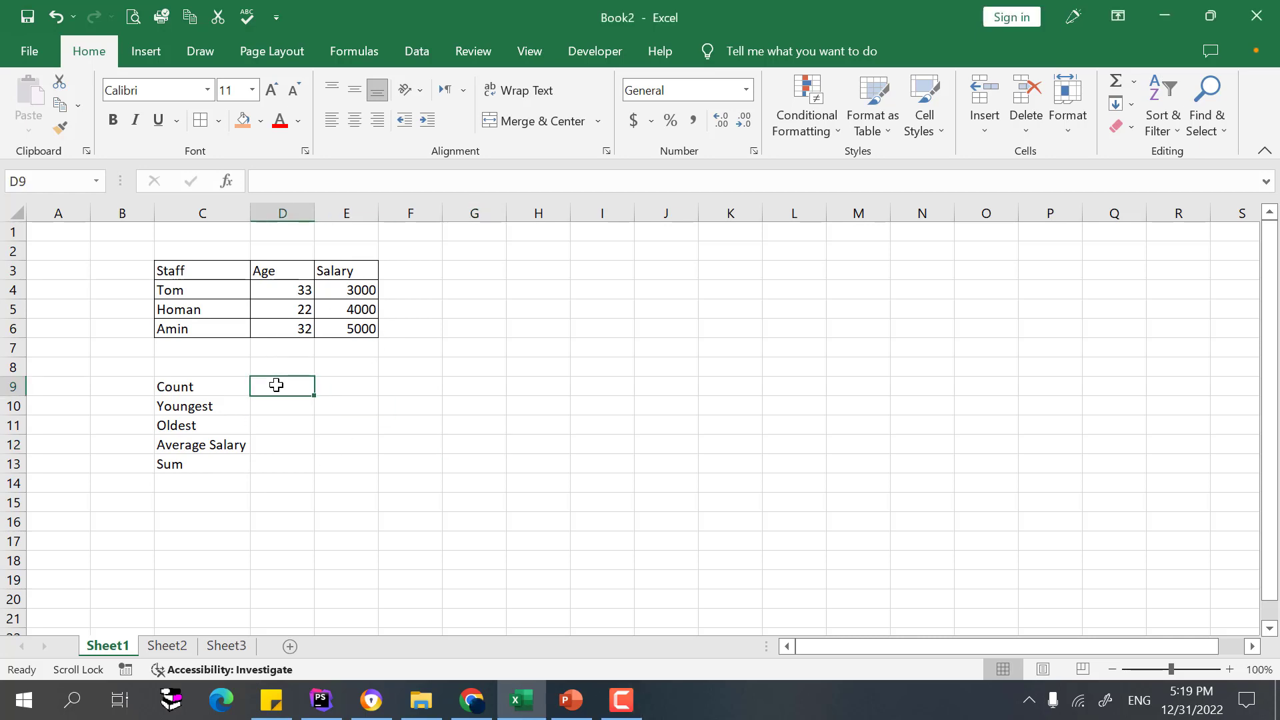
left_click(1133, 81)
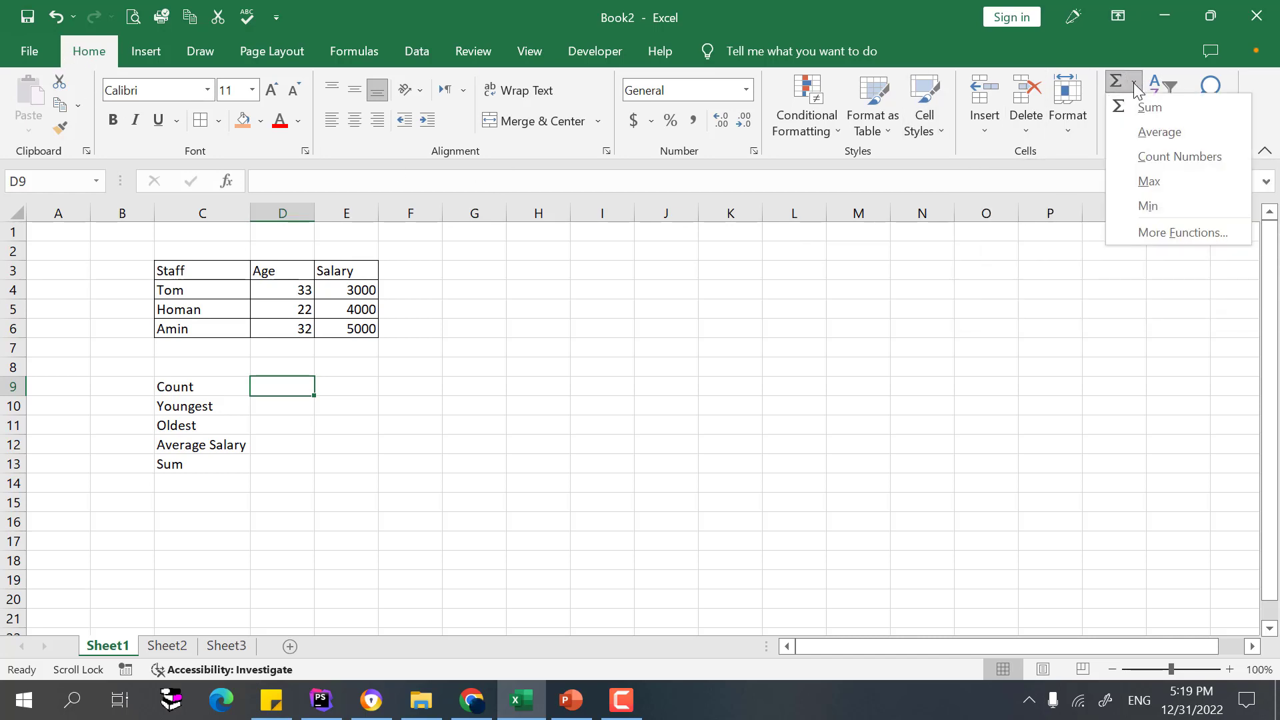
left_click(1158, 156)
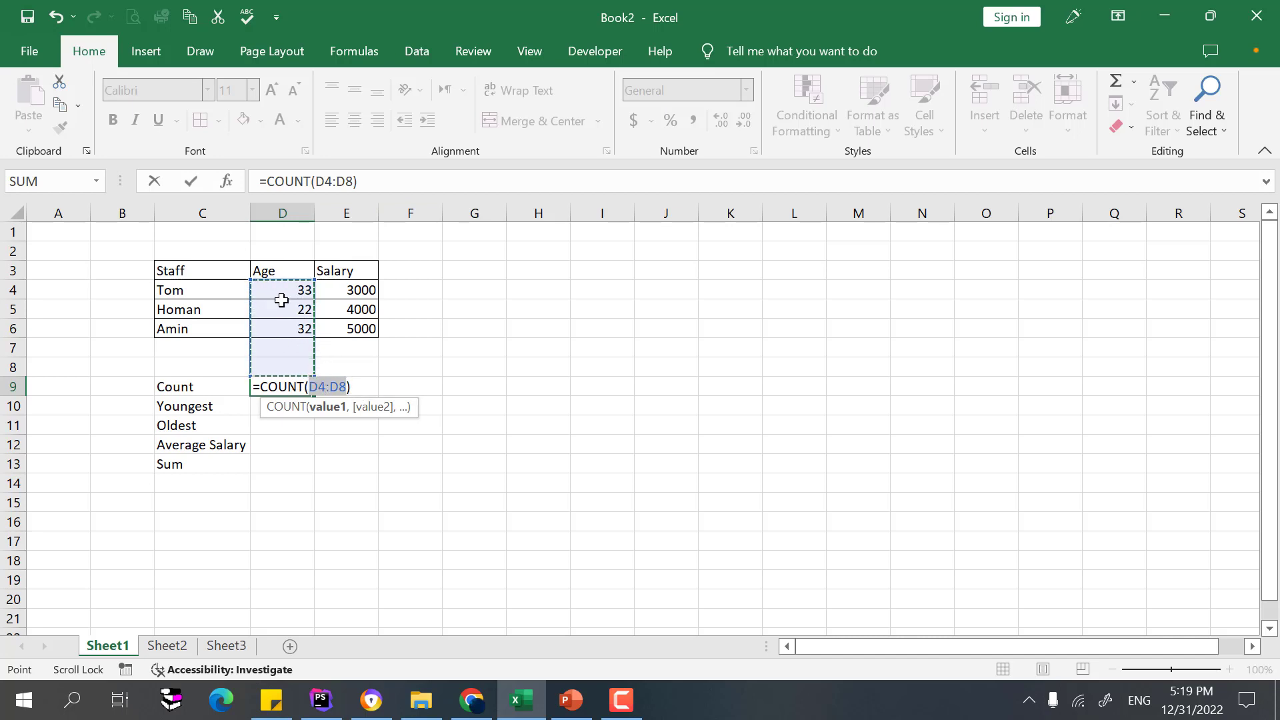
key("Return")
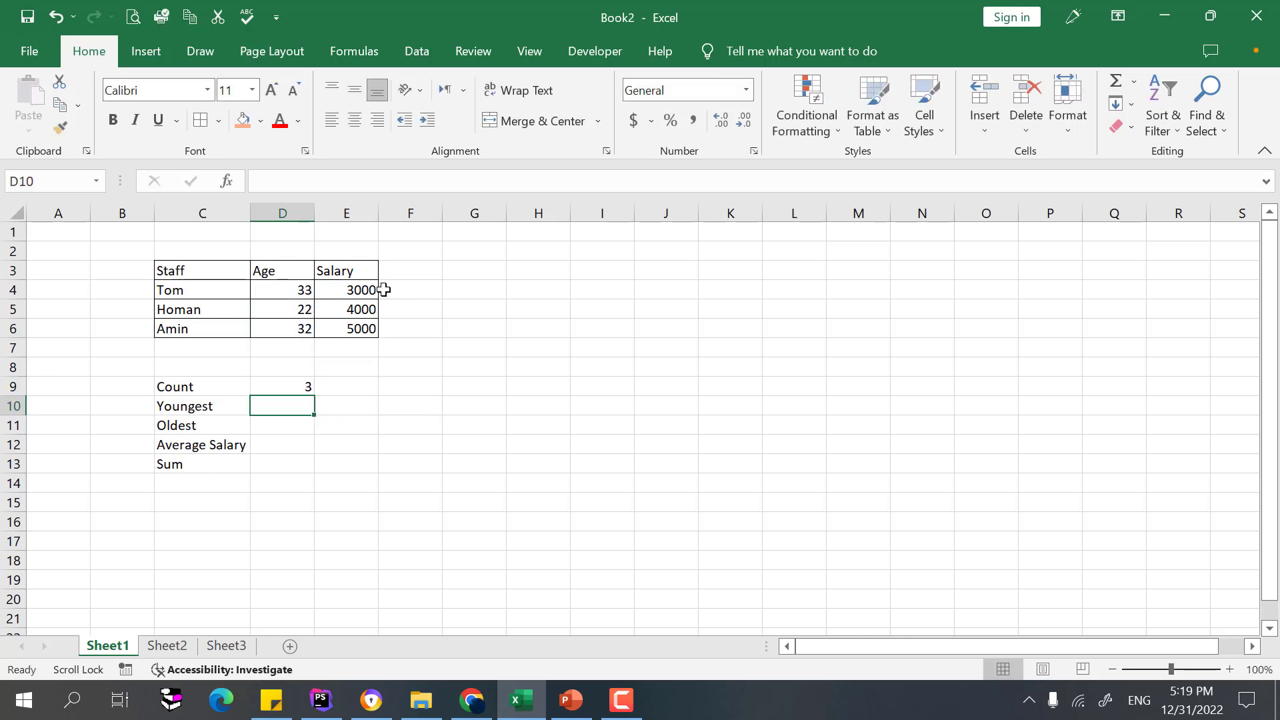
left_click(290, 389)
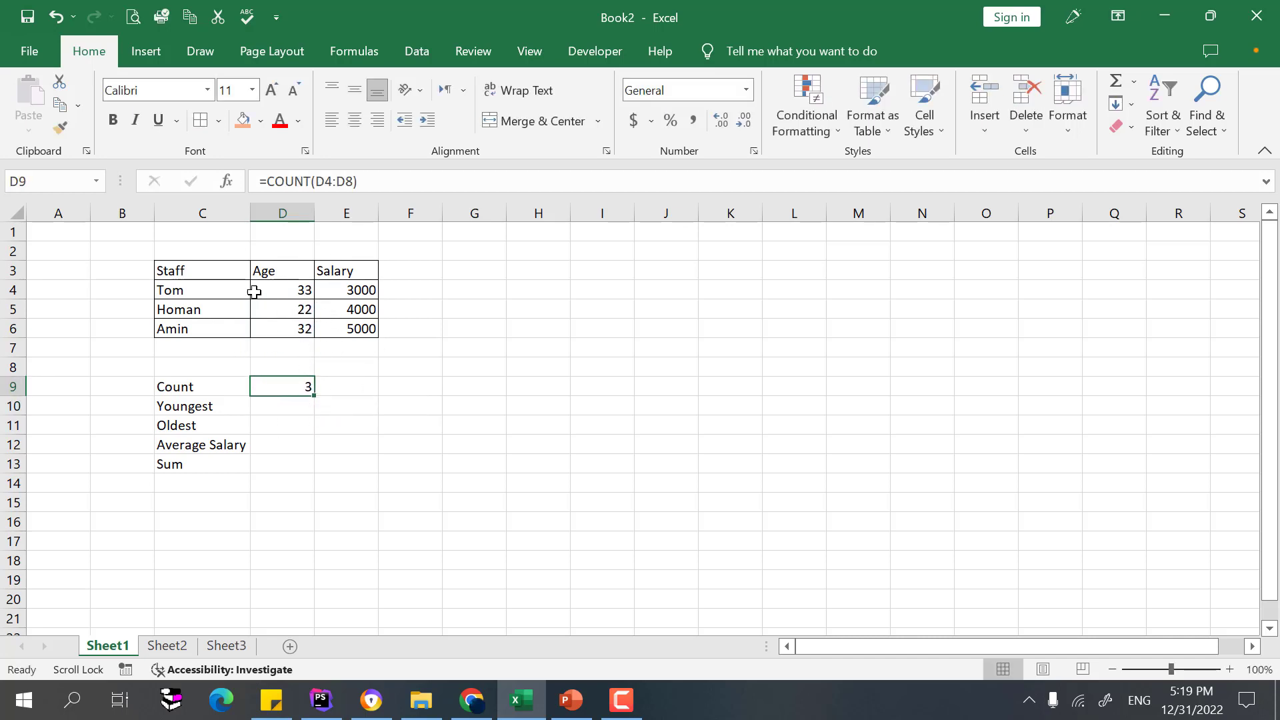
- Calculate the youngest age in D10 with the MIN function over the ages in D4:D6
left_click(258, 409)
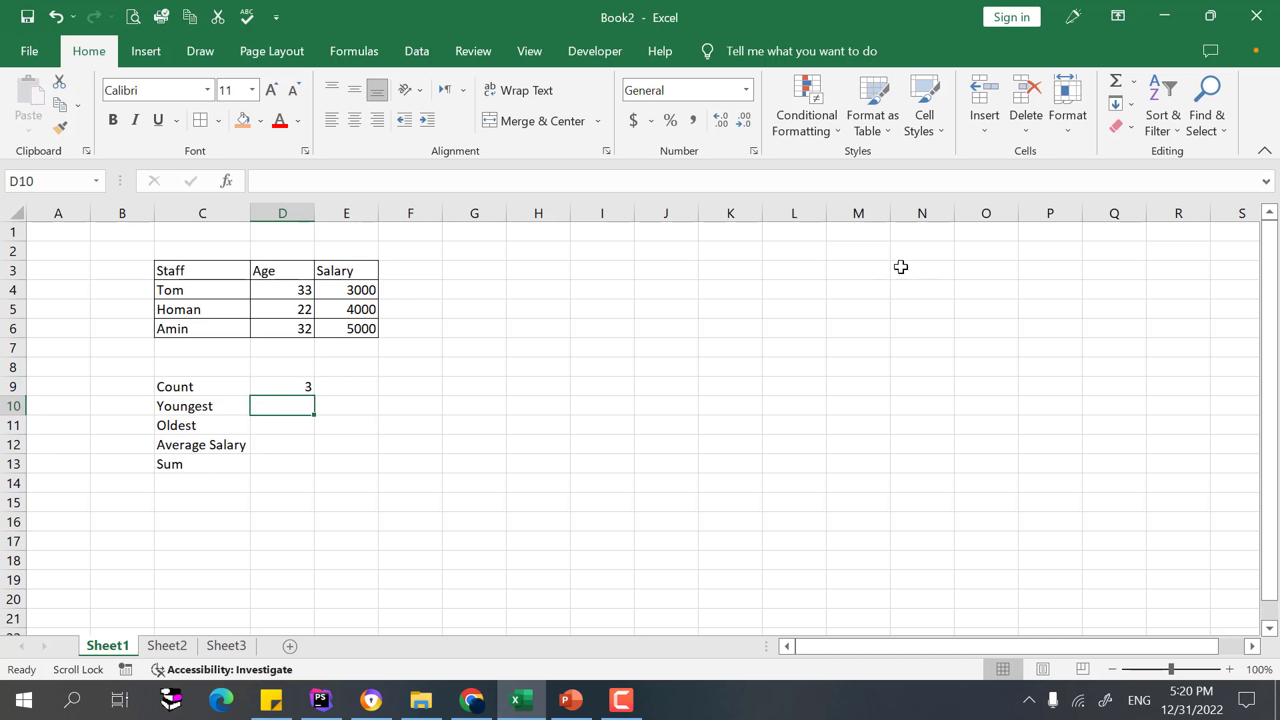
left_click(1133, 80)
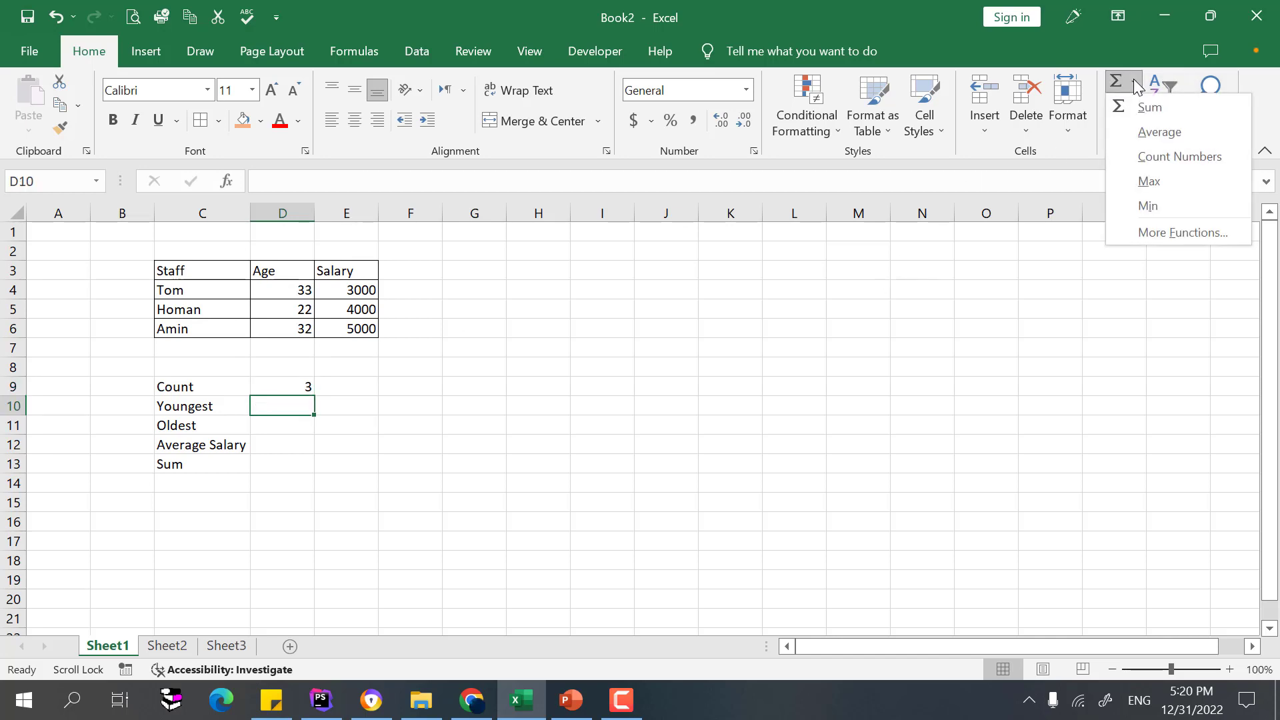
left_click(1162, 204)
left_click_drag(301, 293, 300, 327)
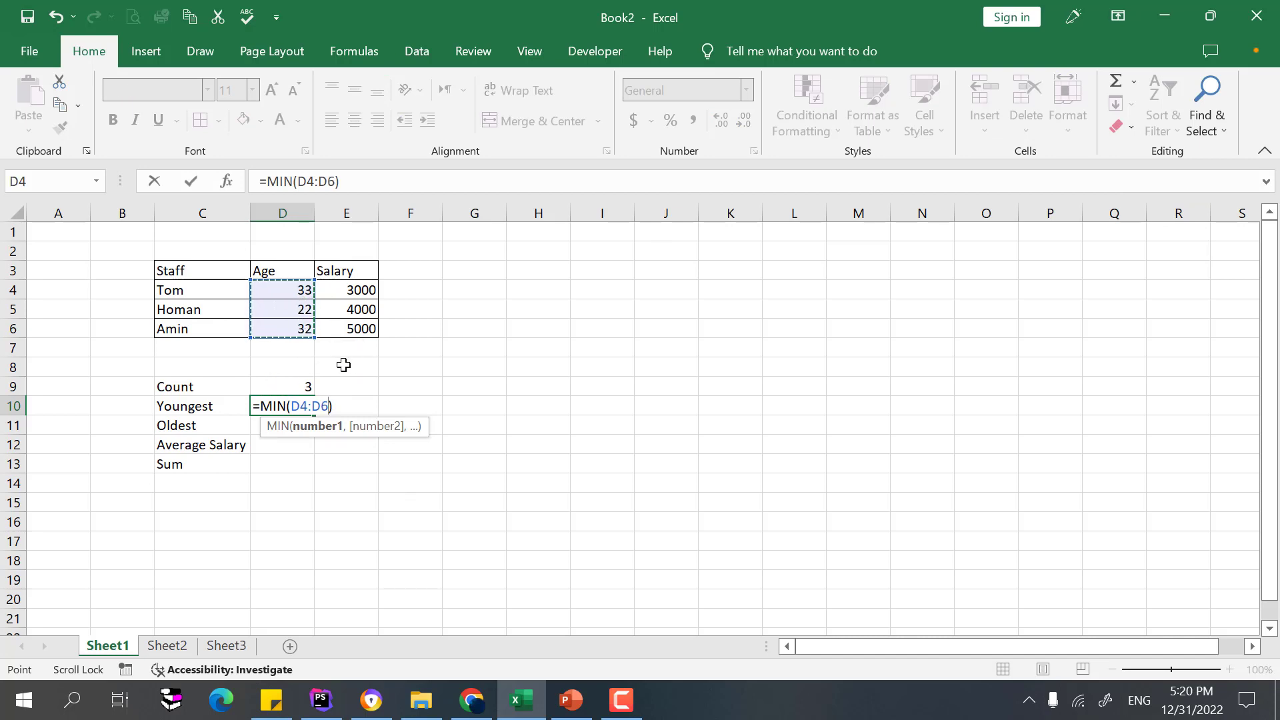
- Examine the MIN formula in D10 and compare its result with the matching age and staff entry in row 5
double_click(297, 408)
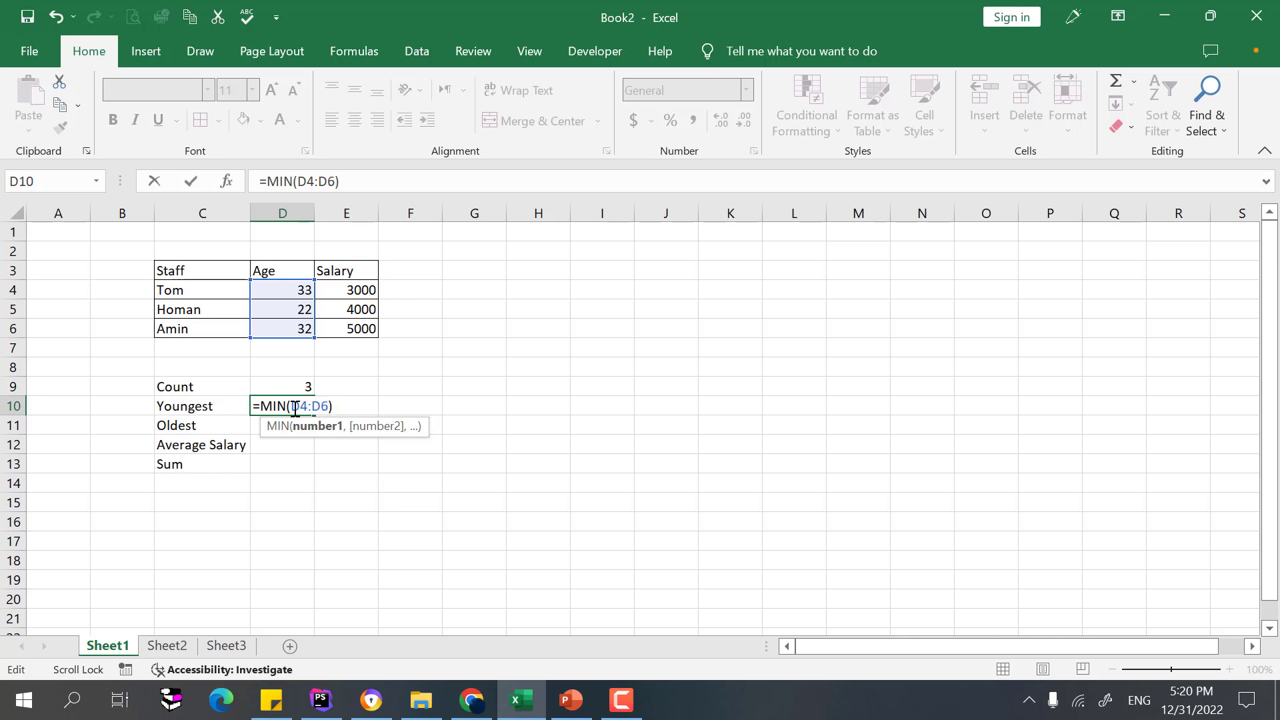
left_click(291, 329)
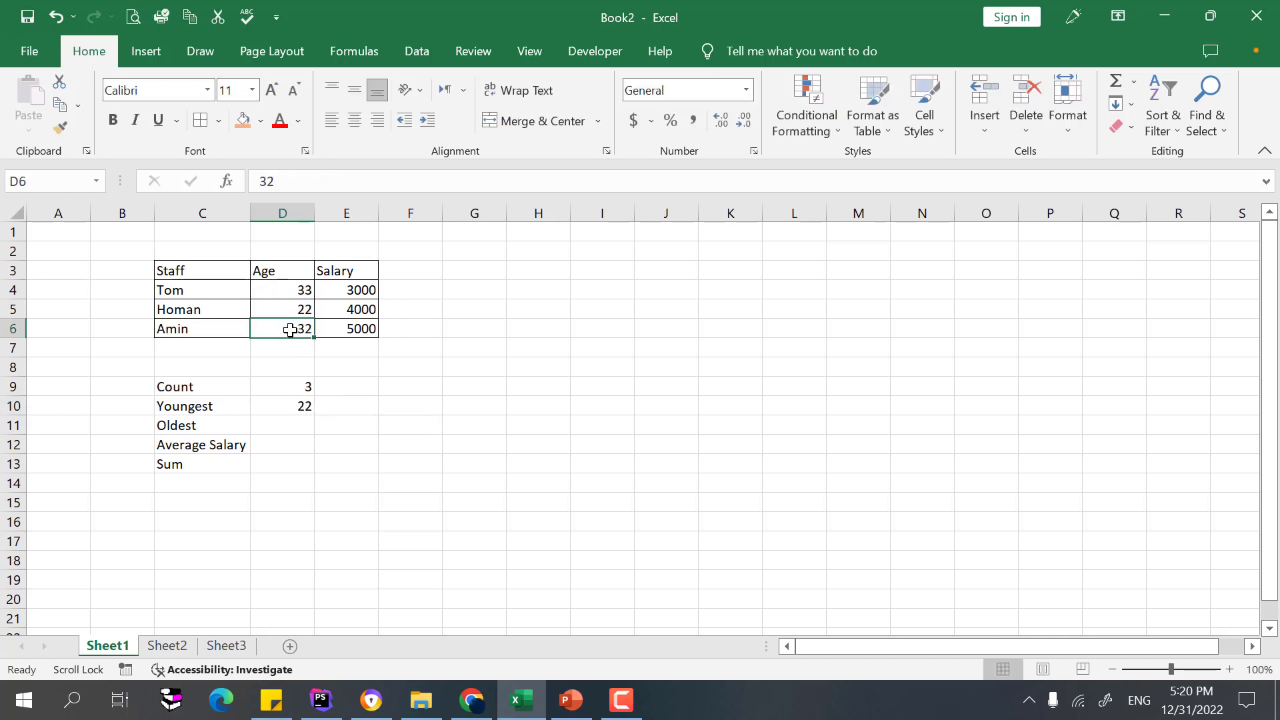
double_click(294, 399)
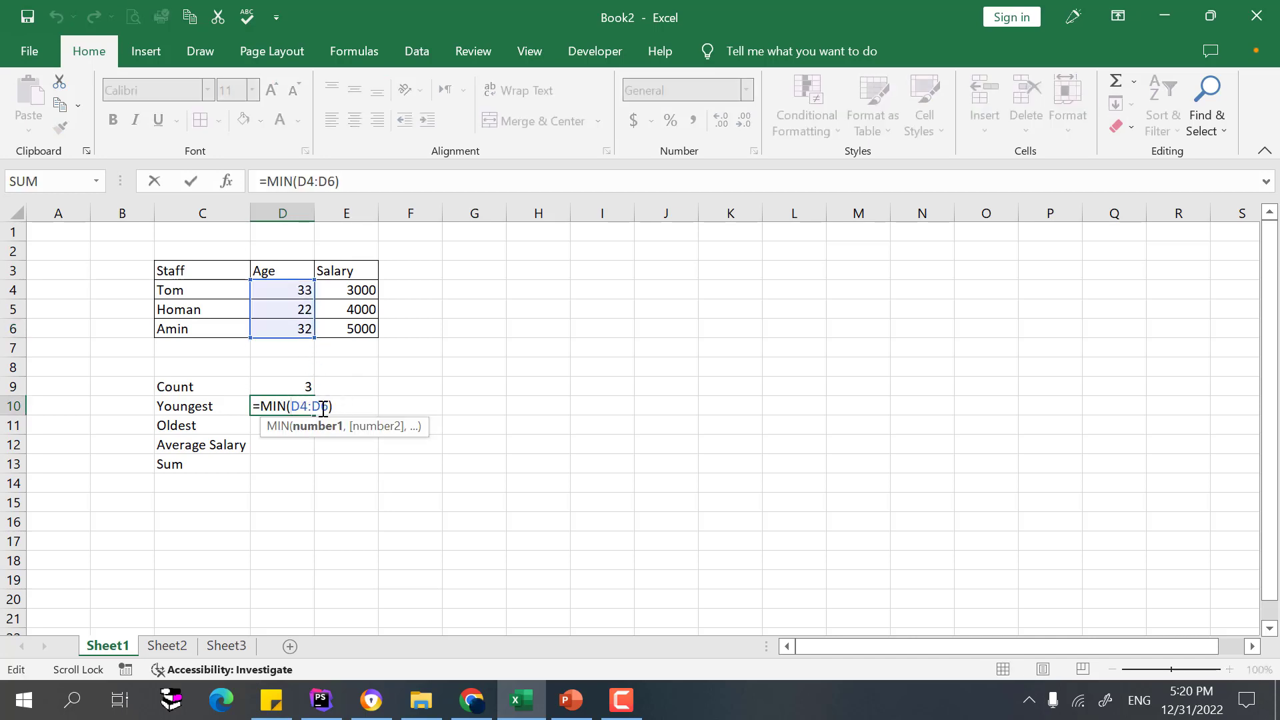
key("Return")
left_click(303, 403)
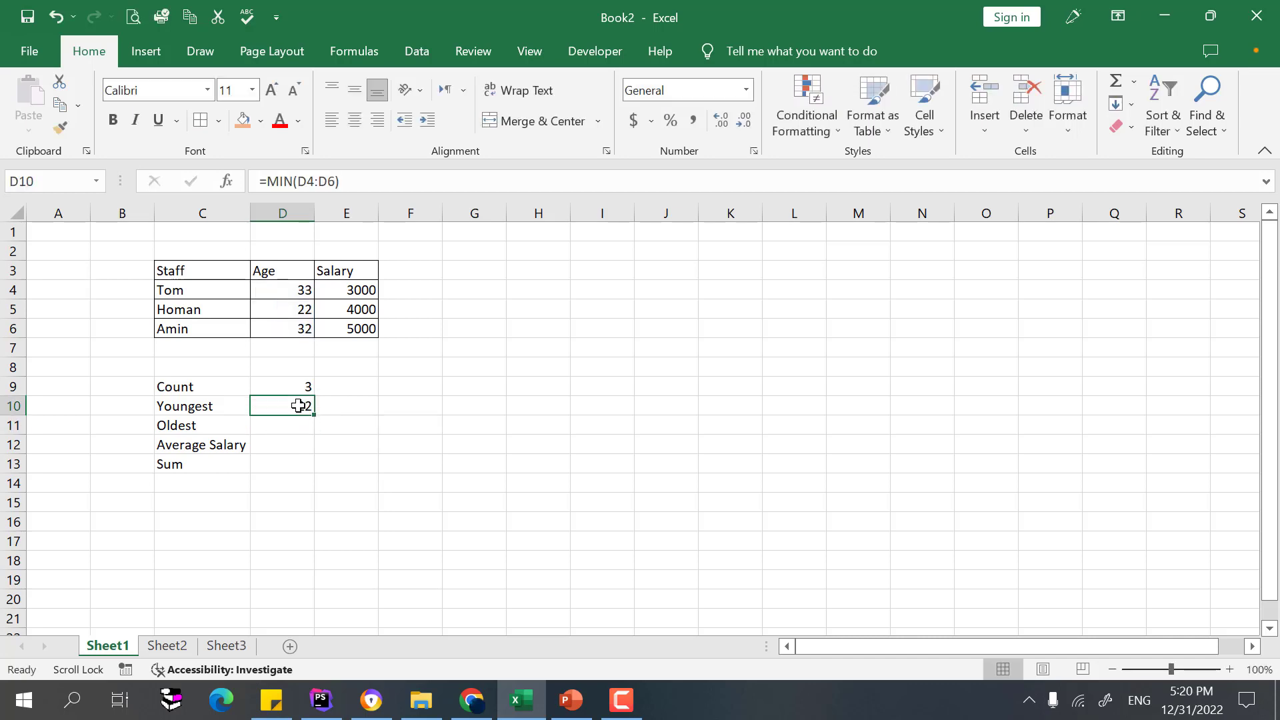
left_click(287, 309)
left_click(189, 318)
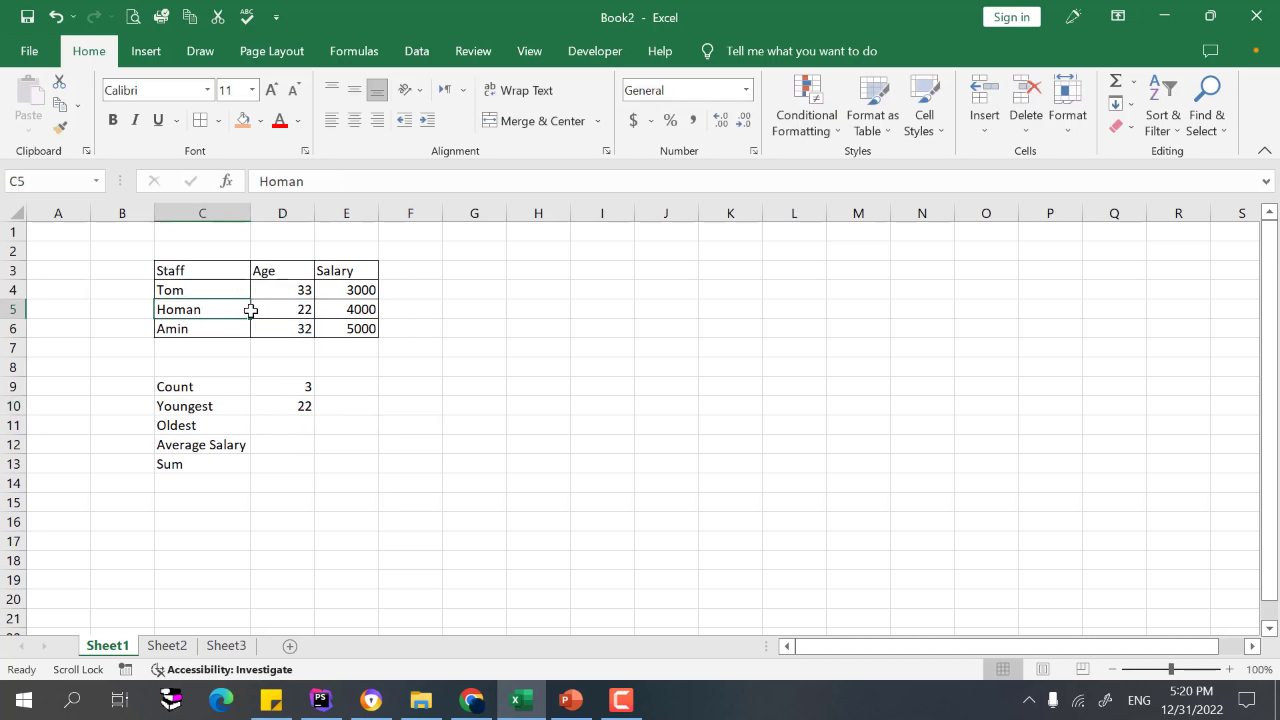
left_click(277, 314)
- Calculate the oldest age in D11 with the MAX function over D4:D6 and compare it with the ages in the table
left_click(278, 422)
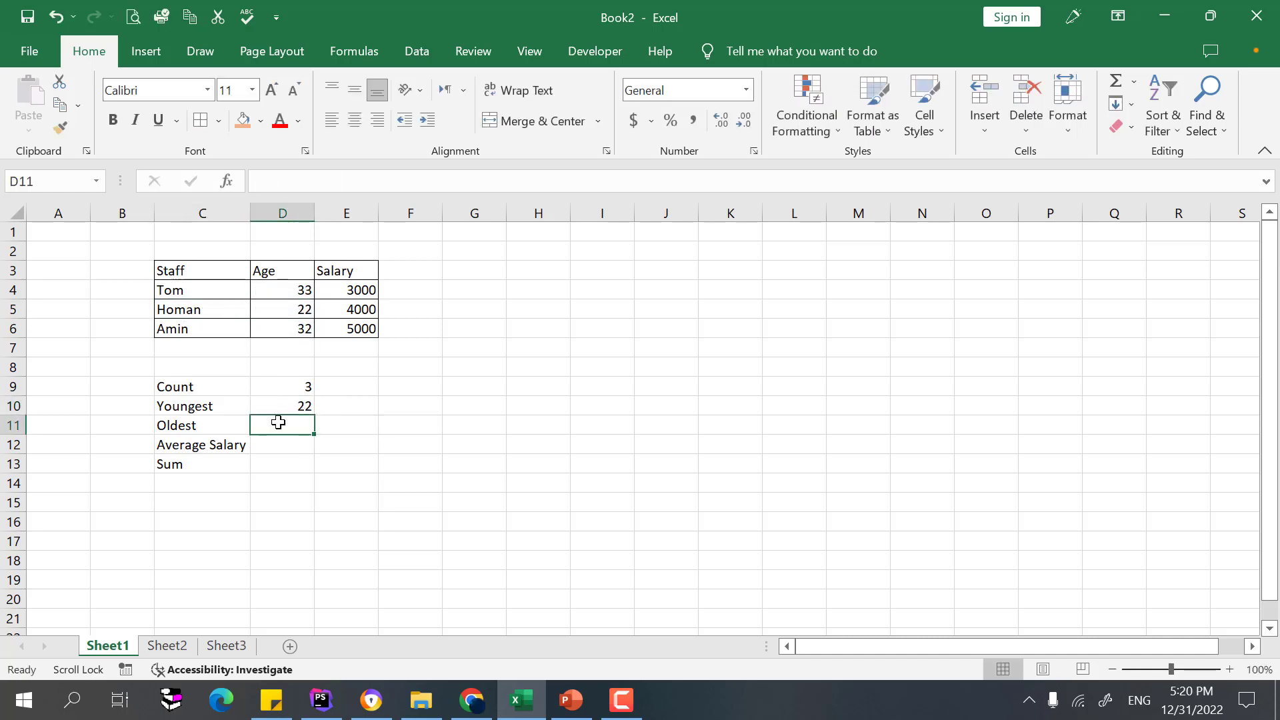
left_click(1133, 82)
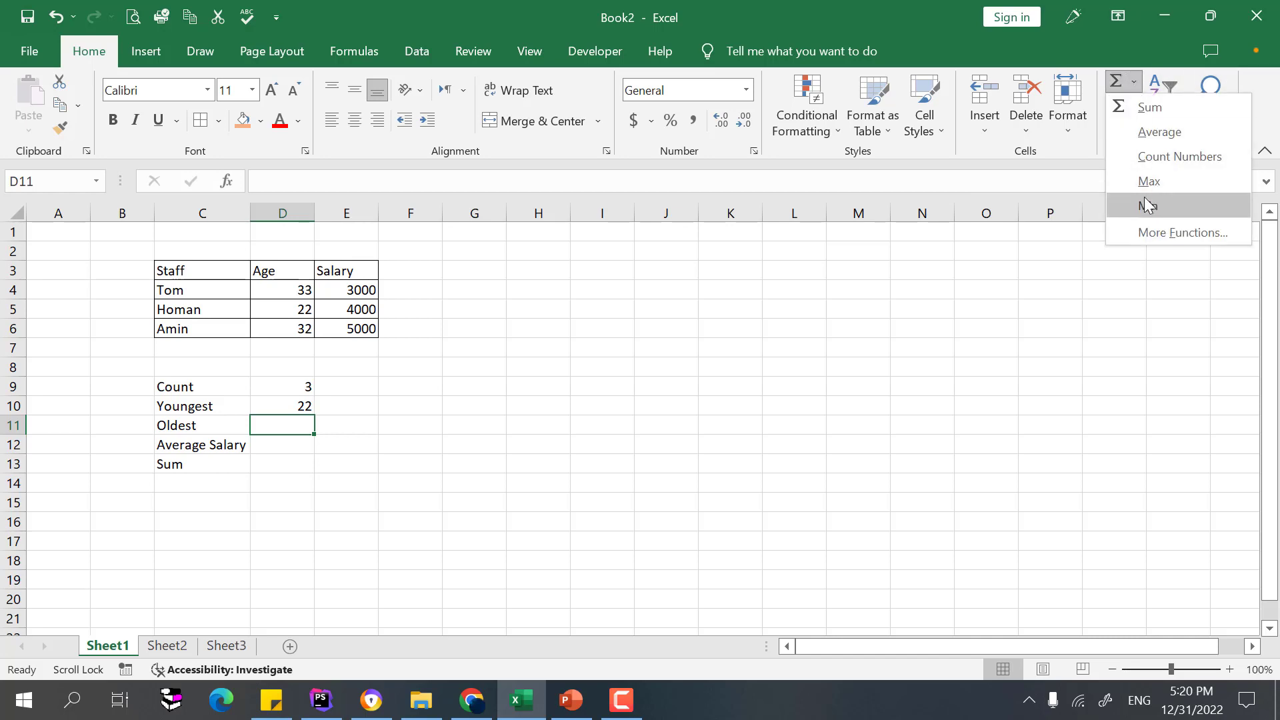
left_click(1169, 178)
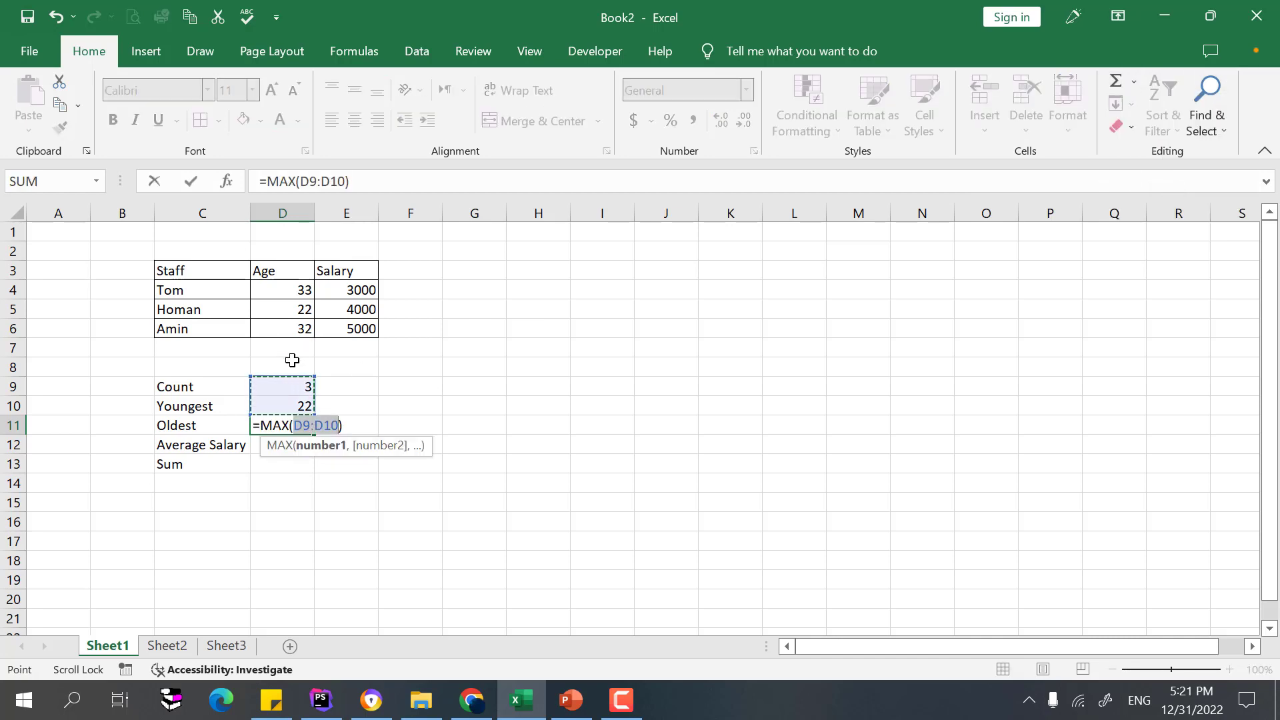
left_click_drag(291, 293, 285, 329)
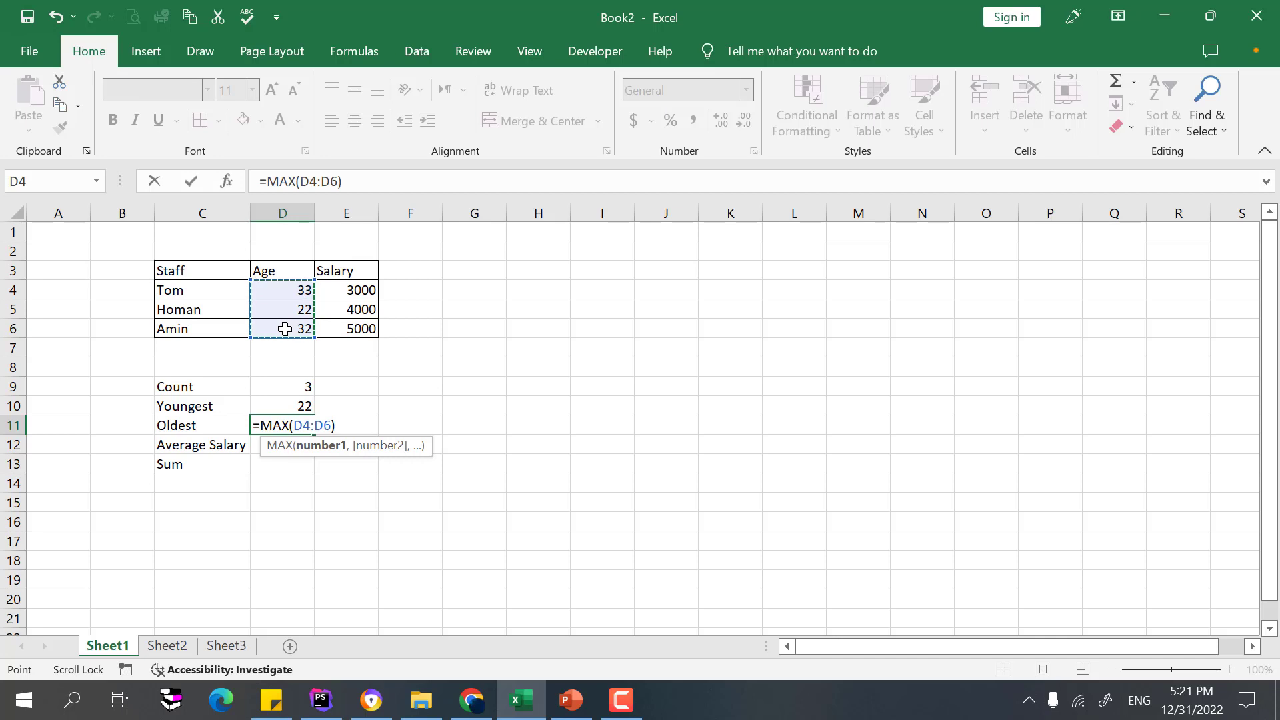
key("Return")
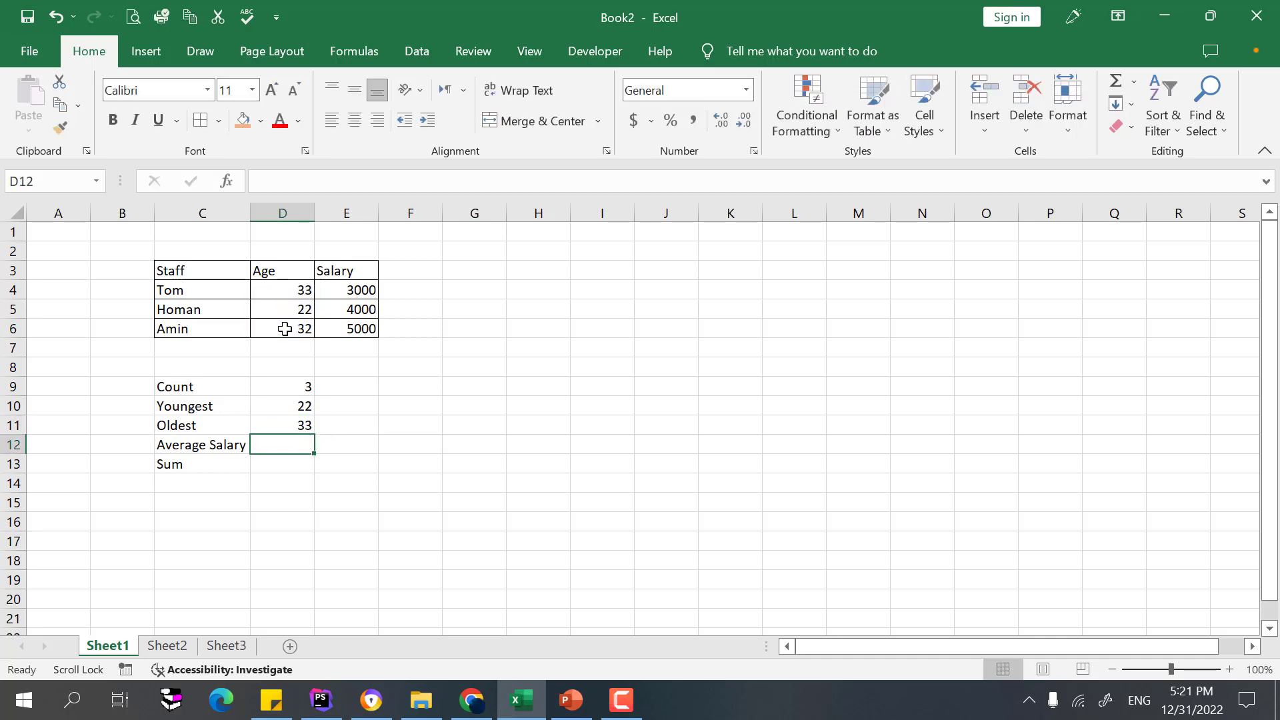
left_click(296, 425)
left_click(296, 290)
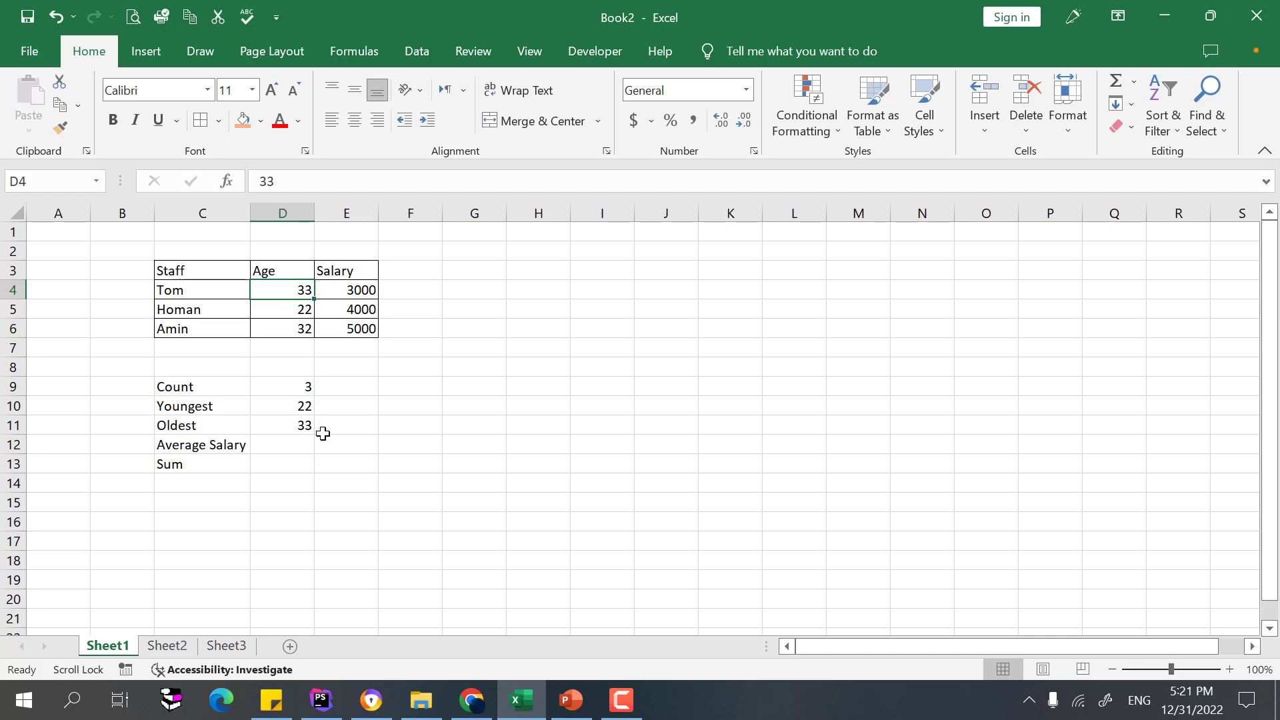
- Enter an AVERAGE function over the ages in D4:D6 in cell D12
left_click(276, 445)
left_click(1133, 81)
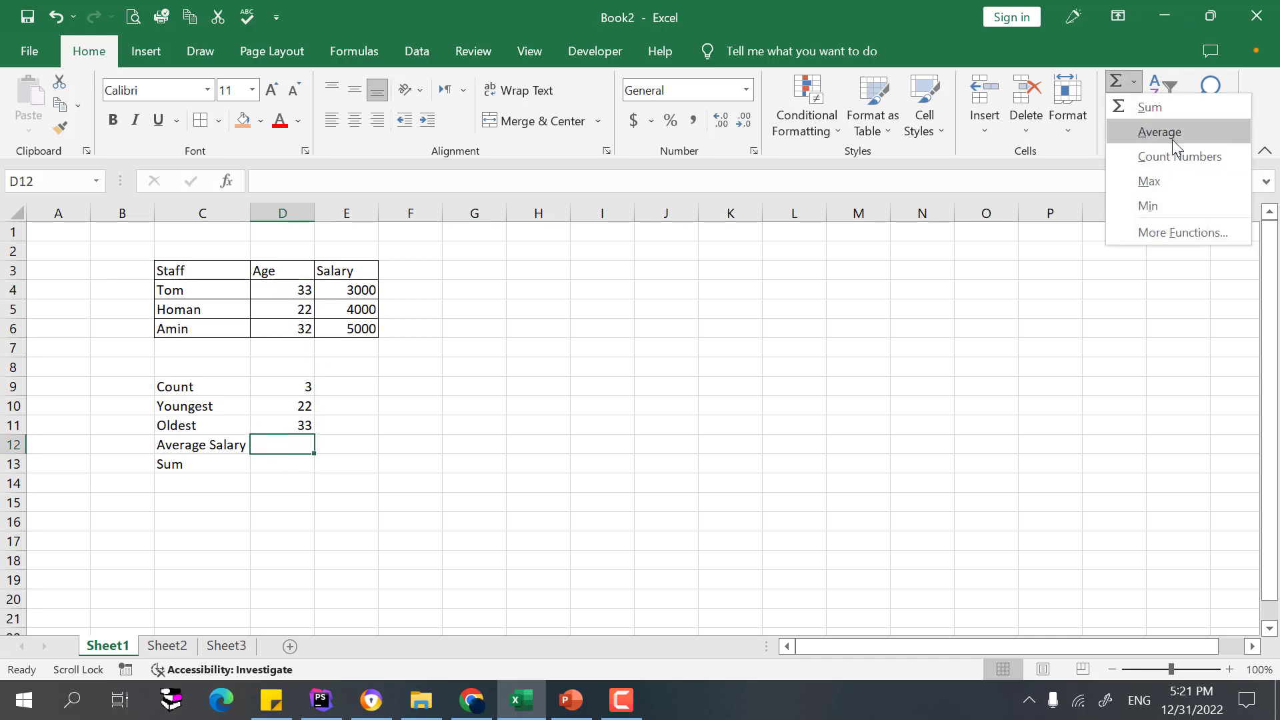
left_click(1160, 132)
left_click_drag(286, 294, 291, 330)
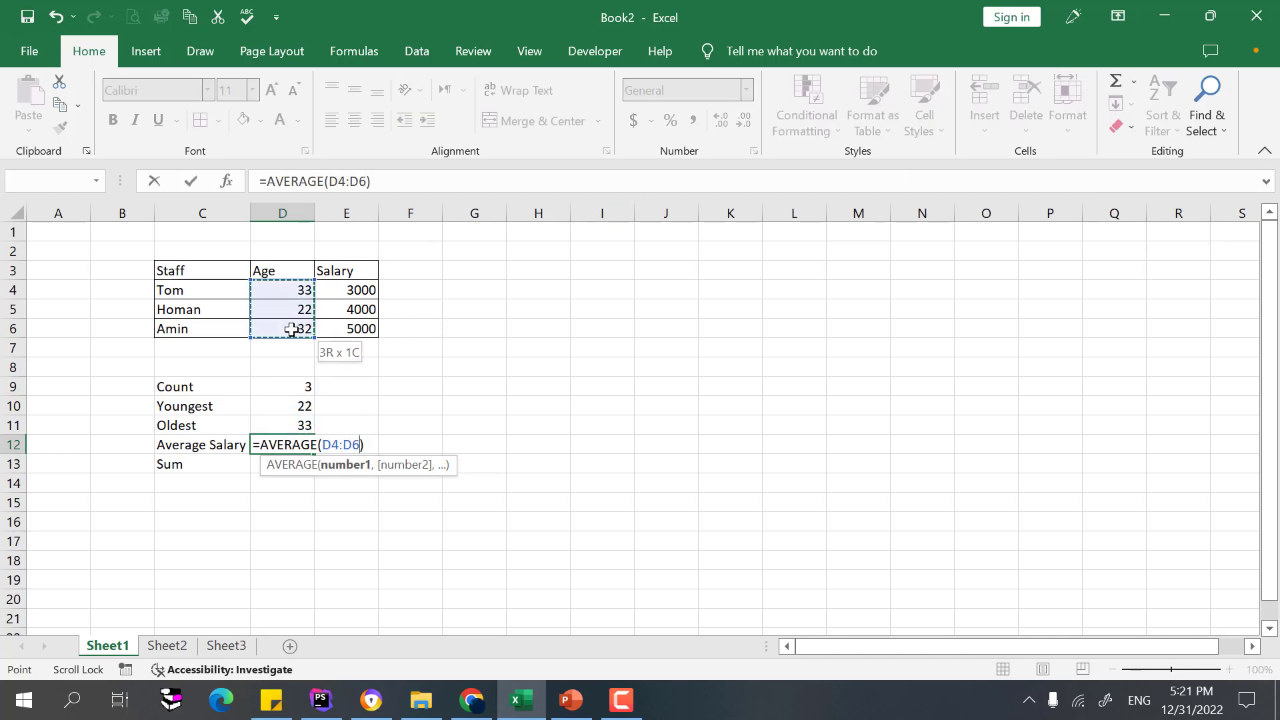
key("Return")
left_click(273, 438)
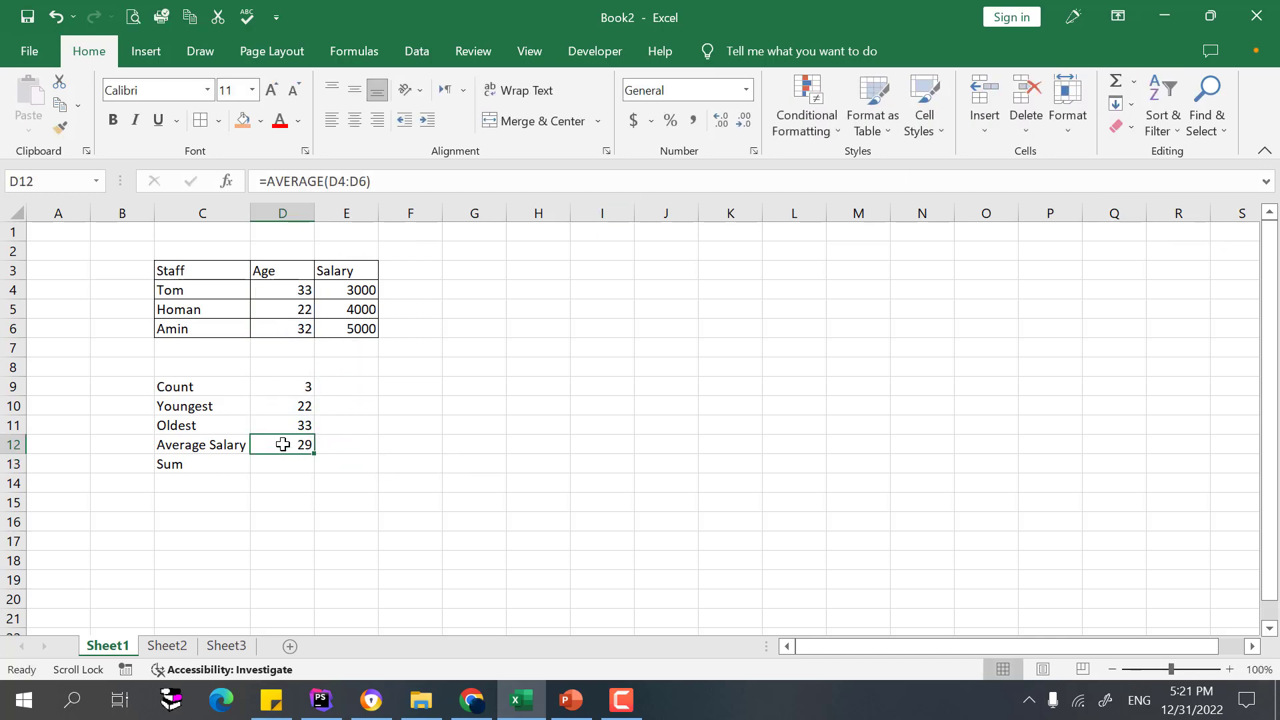
- Fill the AVERAGE formula from D12 across to E12 for the salary column and check the range it references
left_click(344, 441)
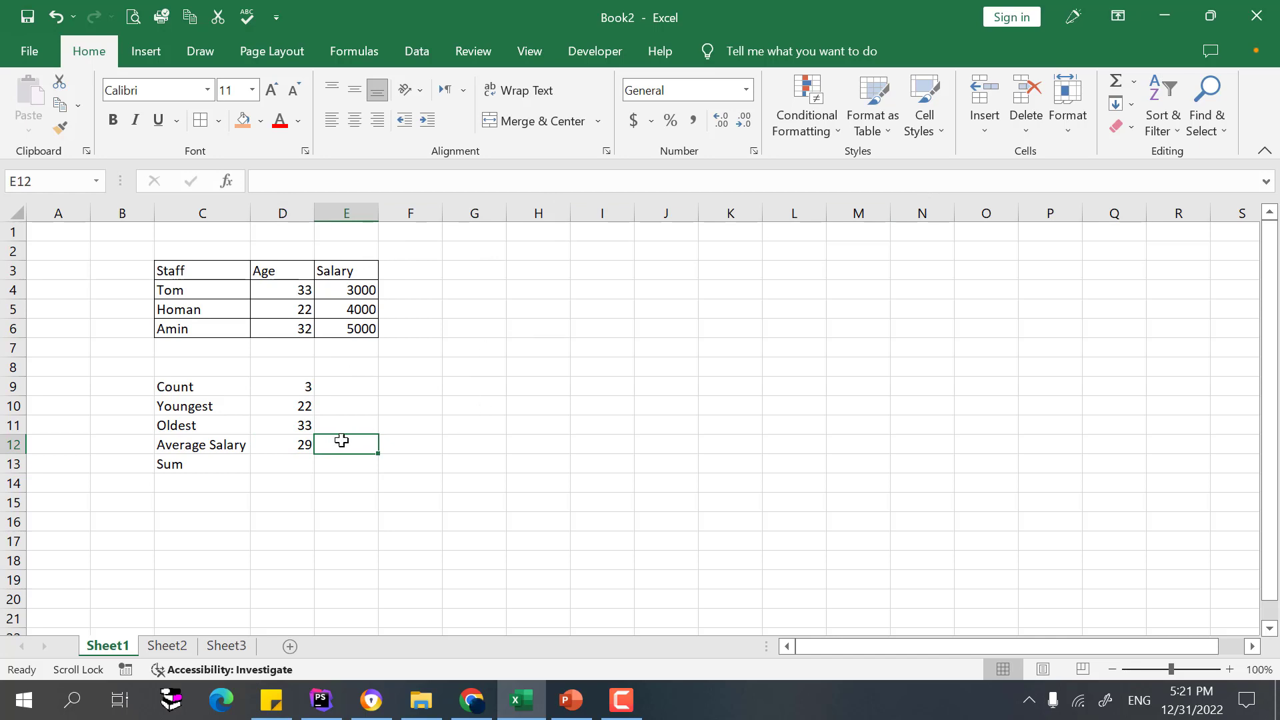
left_click(269, 419)
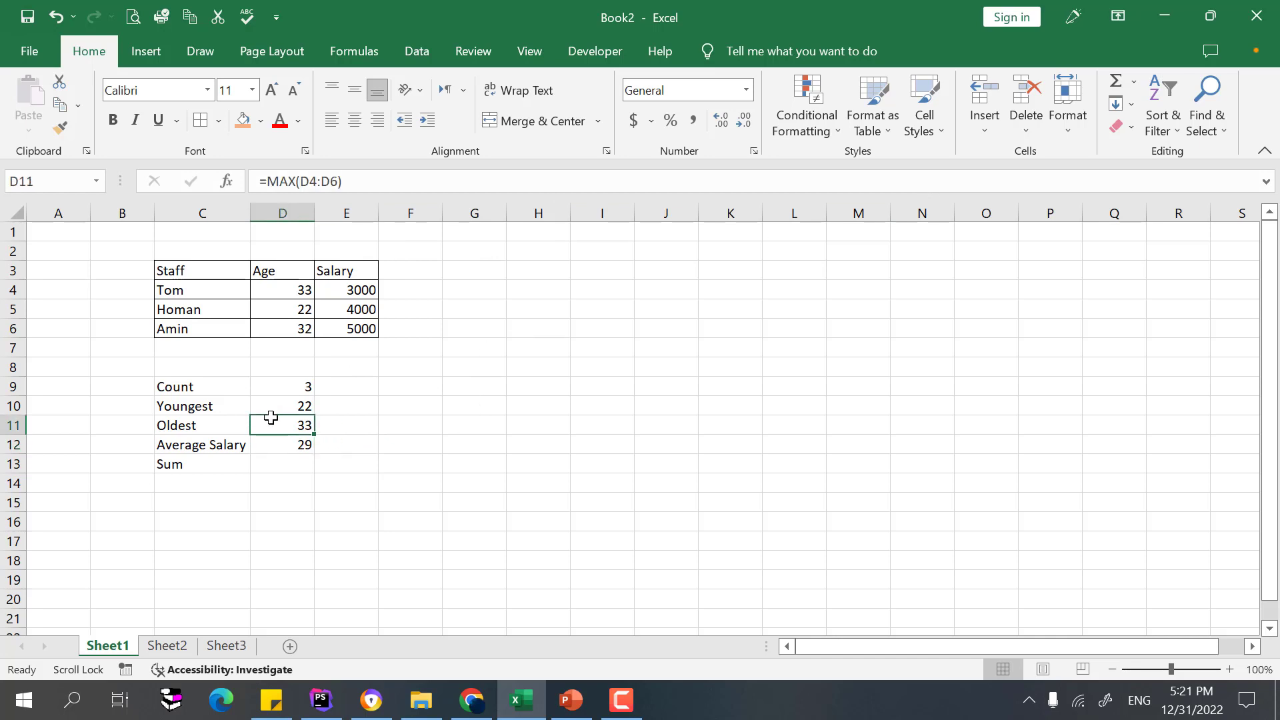
left_click(283, 449)
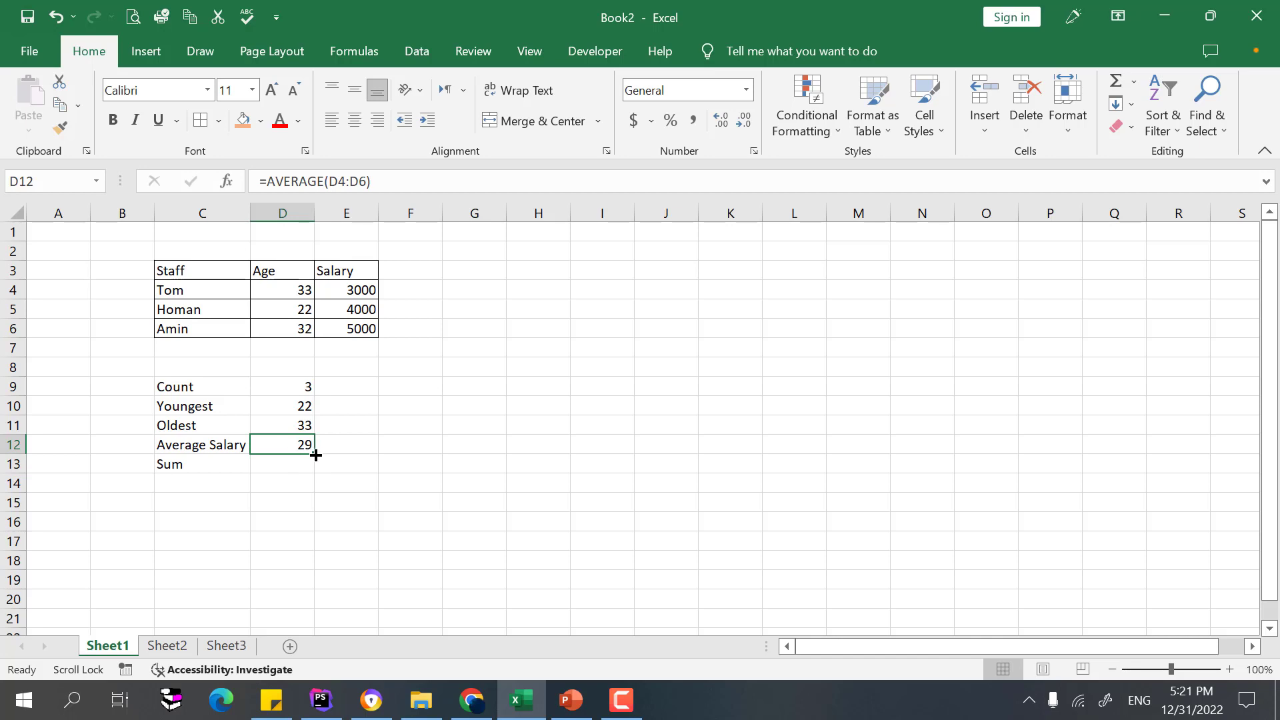
left_click_drag(315, 456, 378, 456)
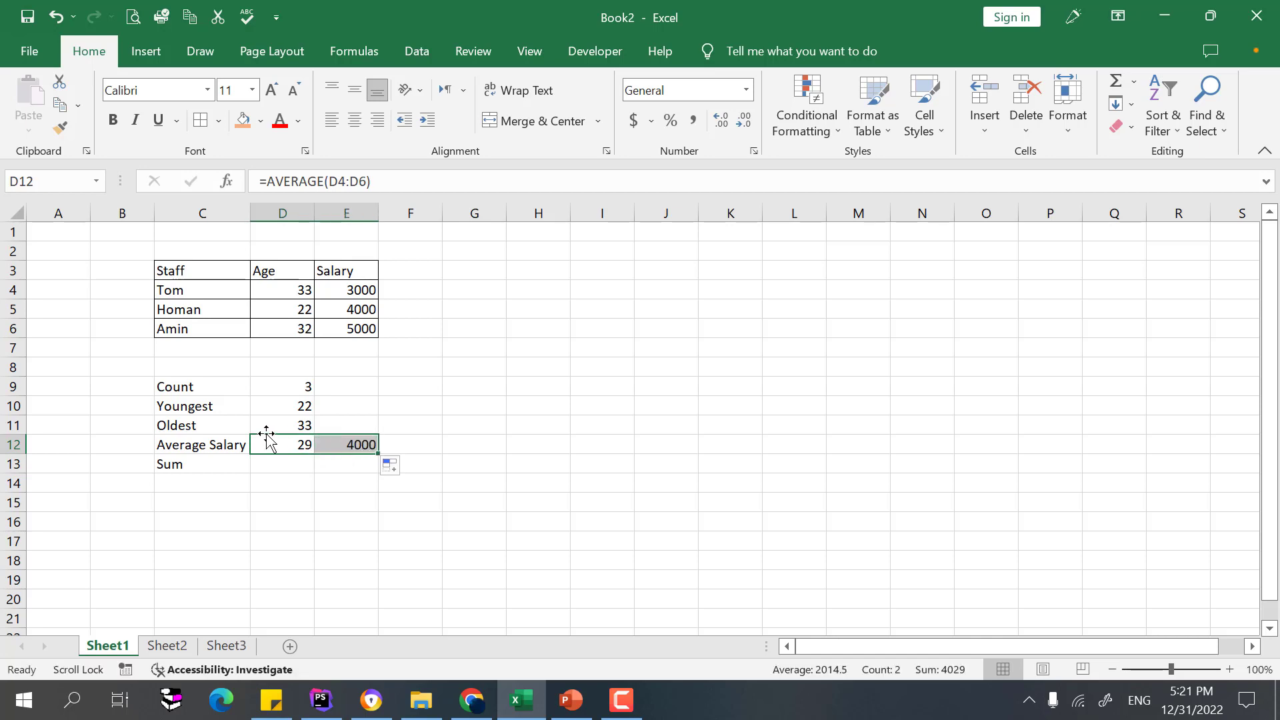
left_click(363, 444)
left_click(262, 444)
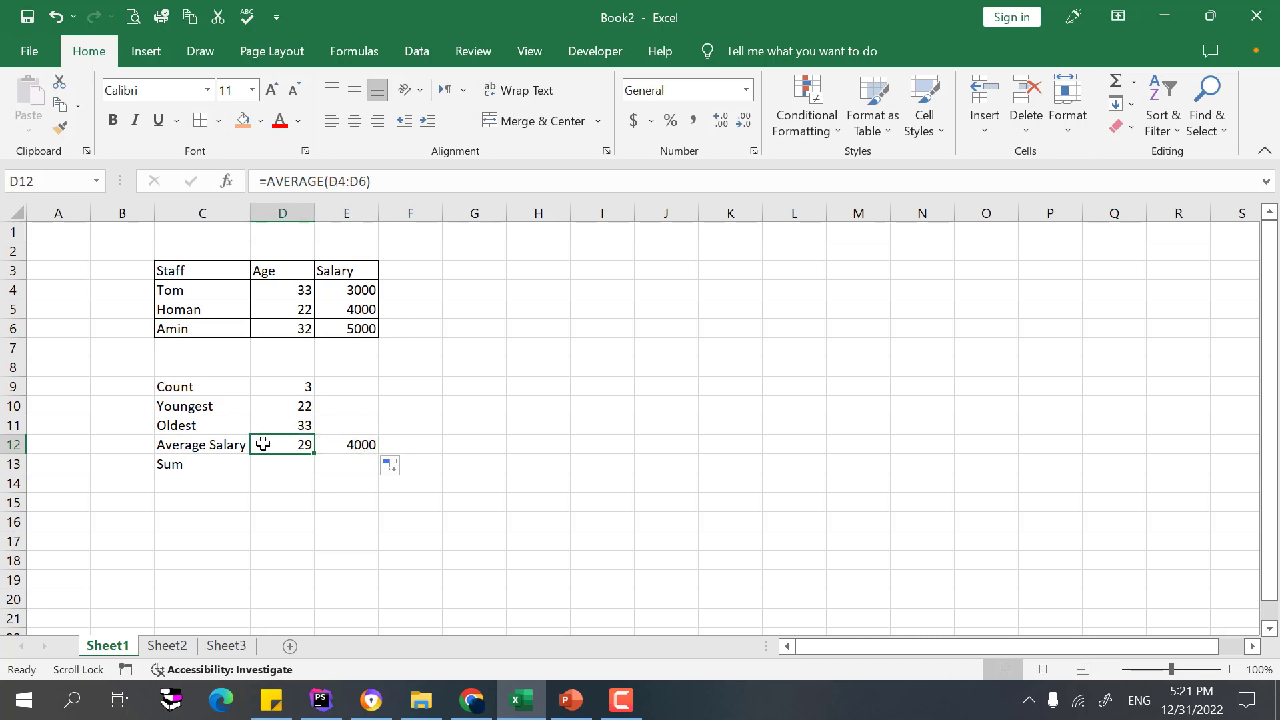
left_click(345, 447)
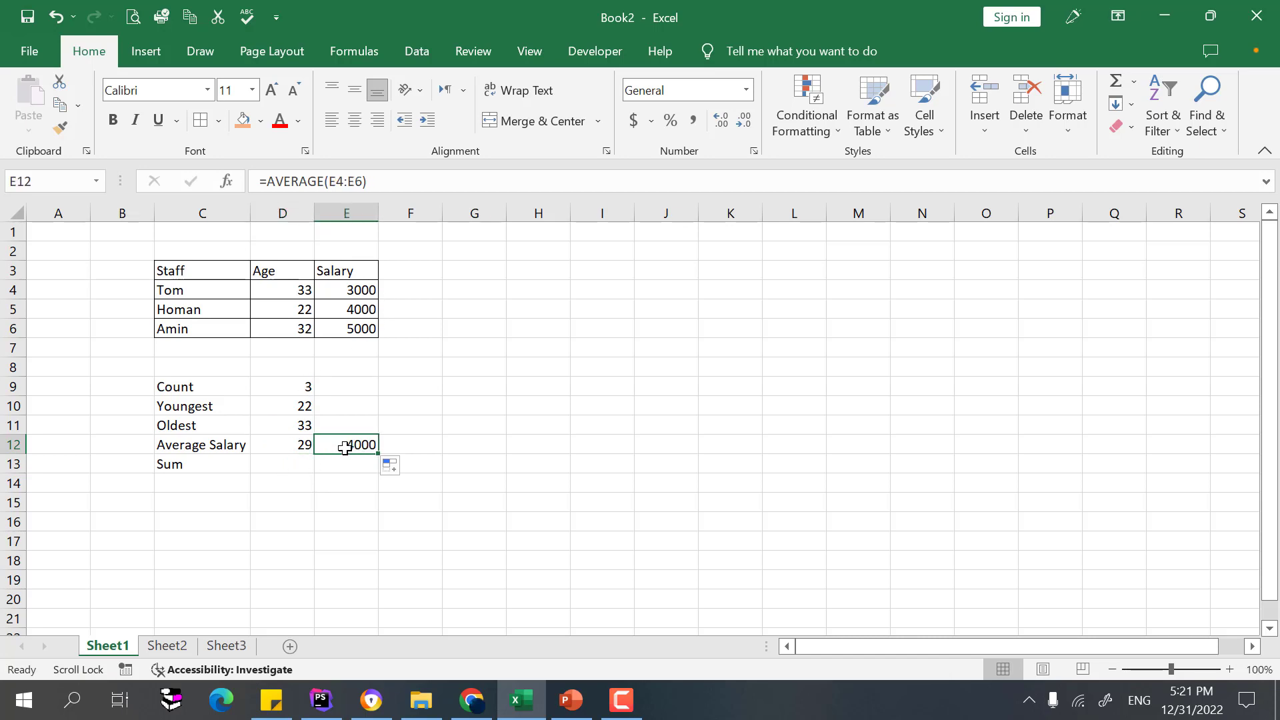
double_click(355, 445)
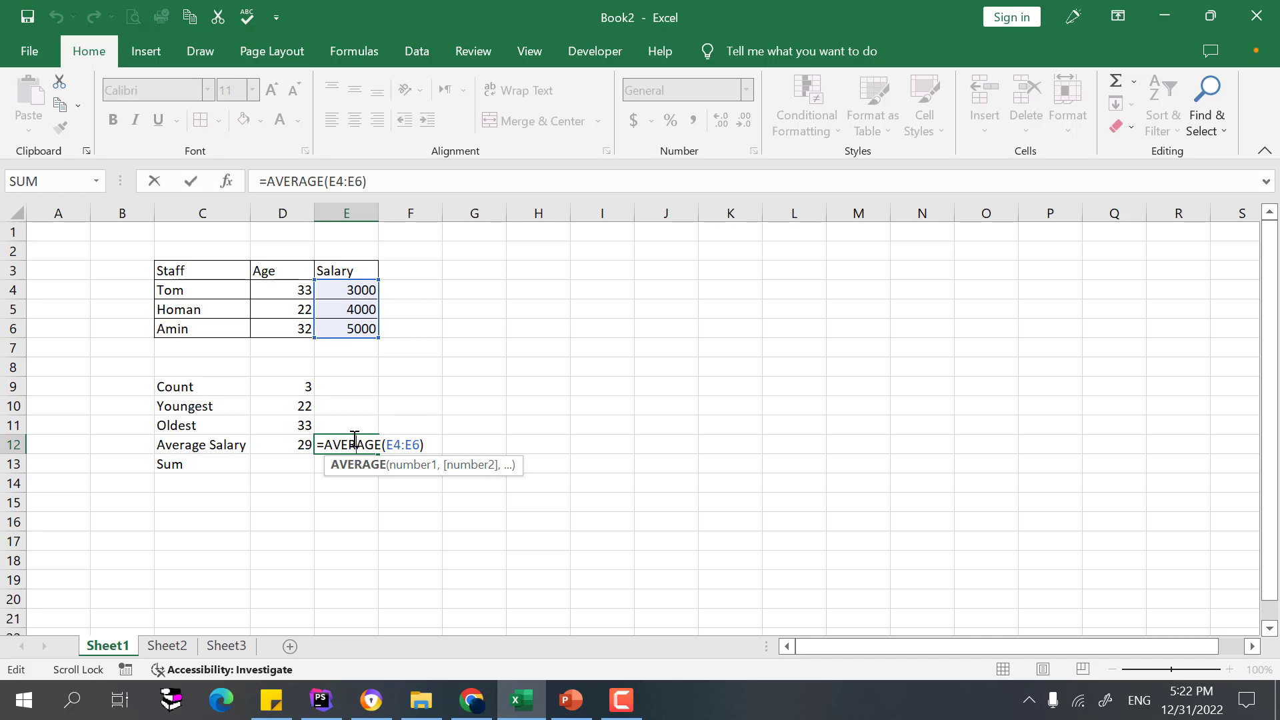
key("Return")
- Calculate the salary total in E13 with the SUM function over E4:E6 and check the resulting formula
left_click(280, 463)
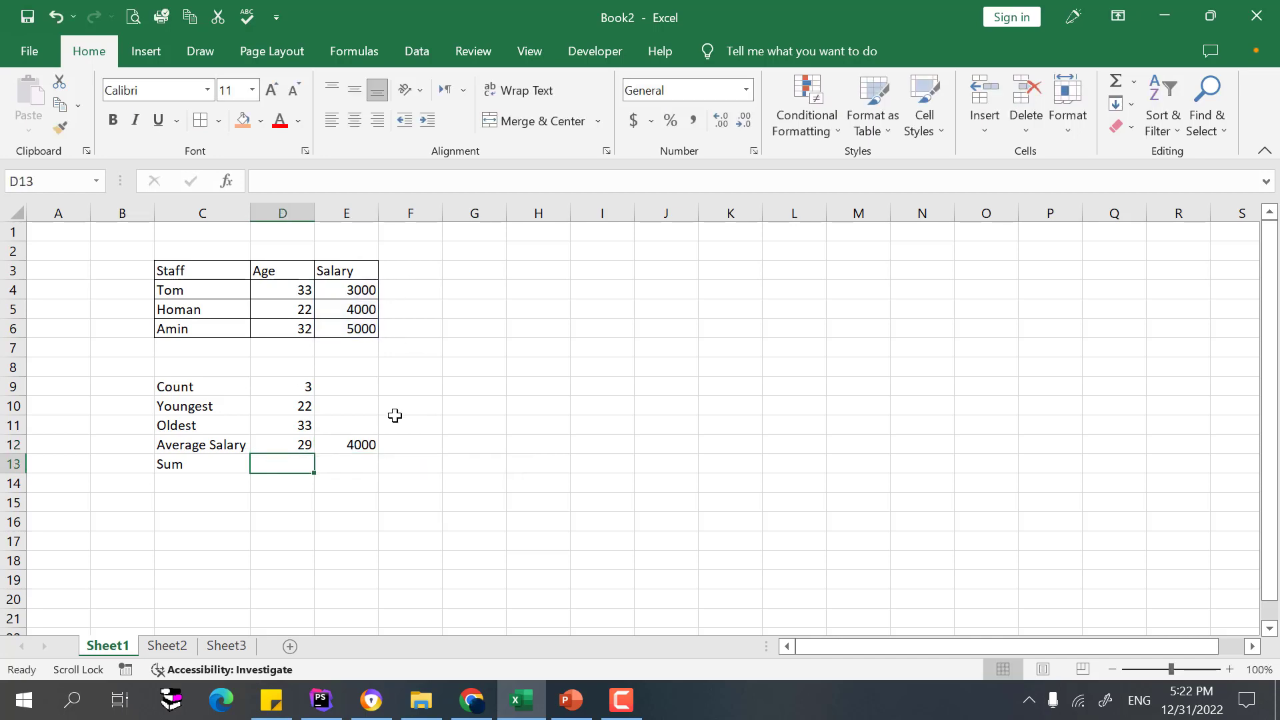
left_click(344, 465)
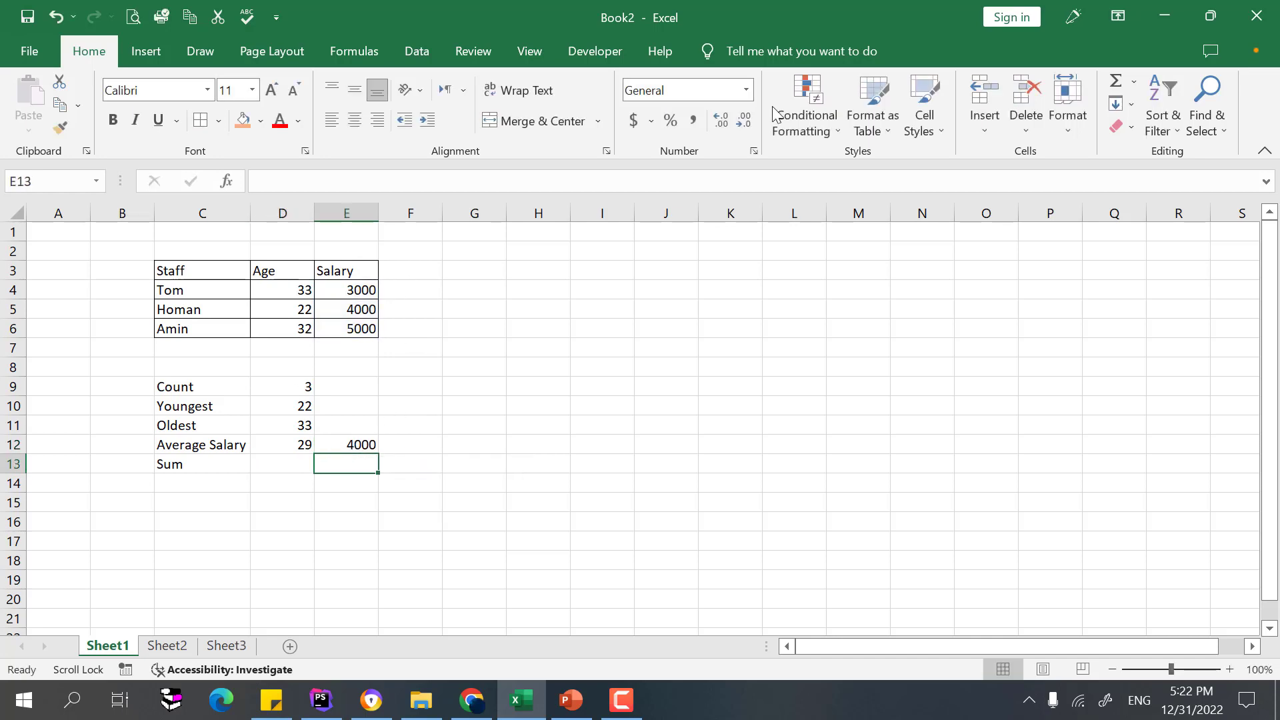
left_click(1133, 82)
left_click(1119, 81)
left_click_drag(351, 289, 342, 324)
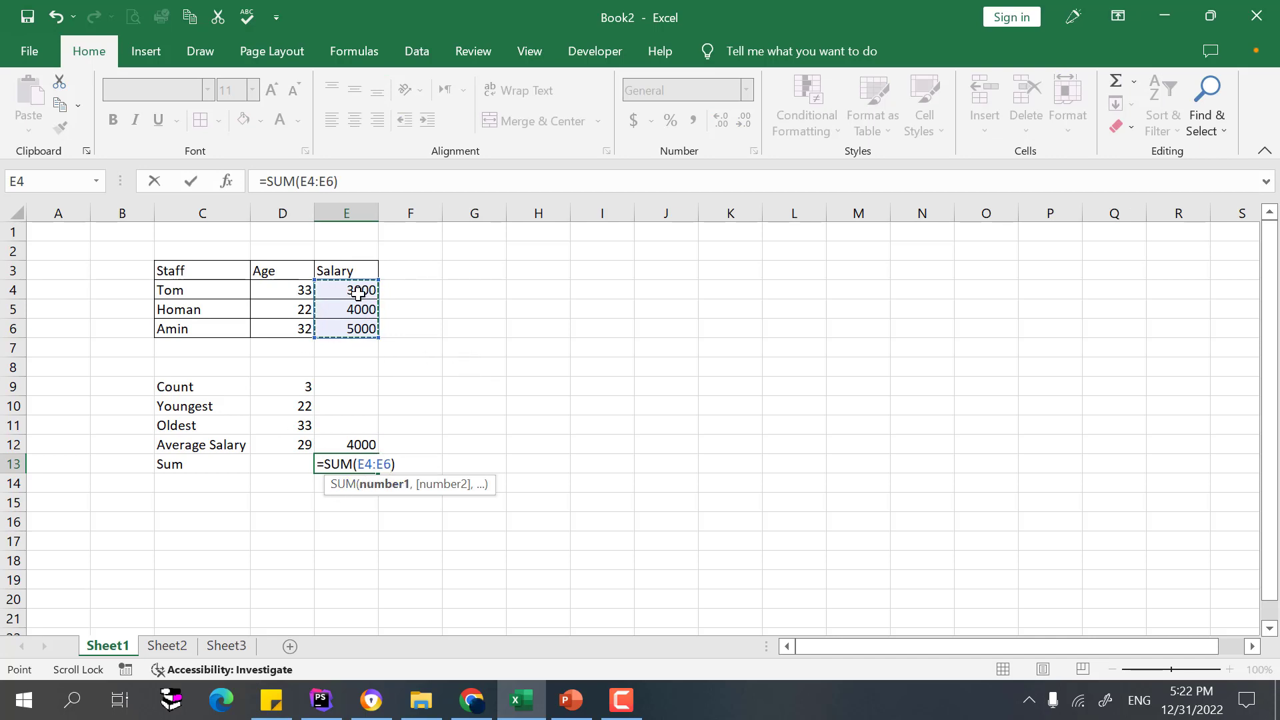
key("Return")
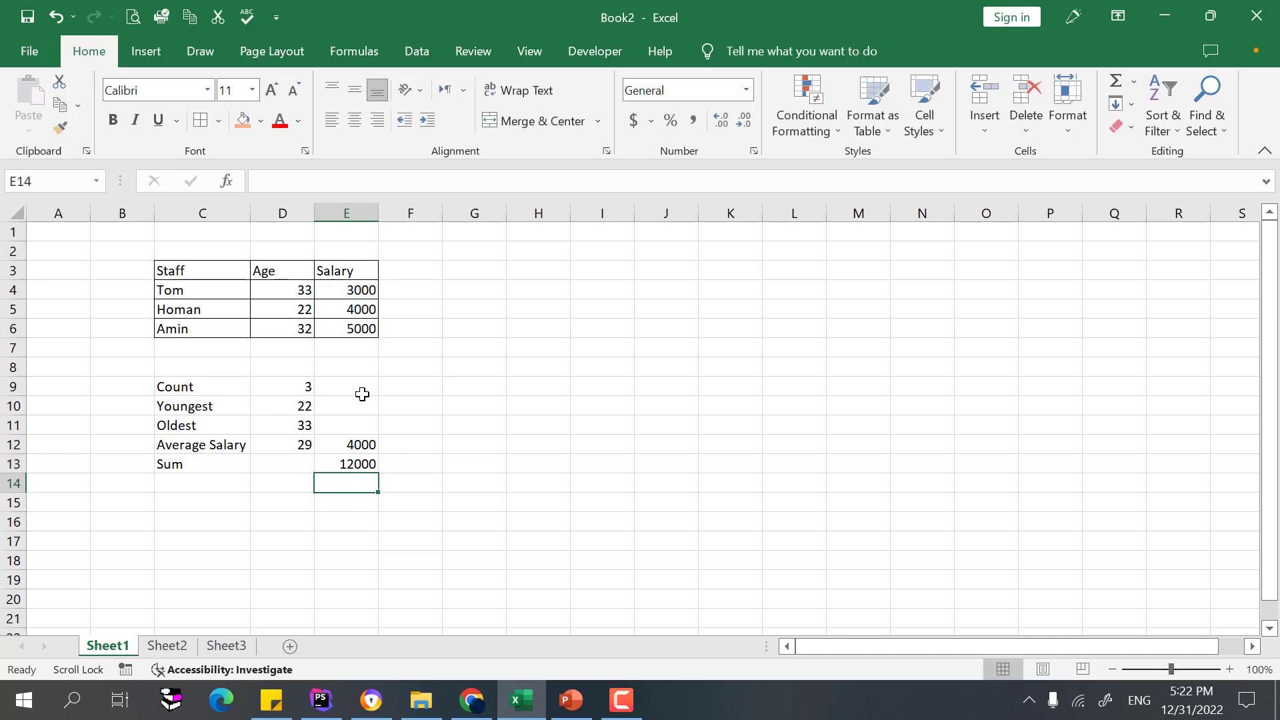
left_click(337, 464)
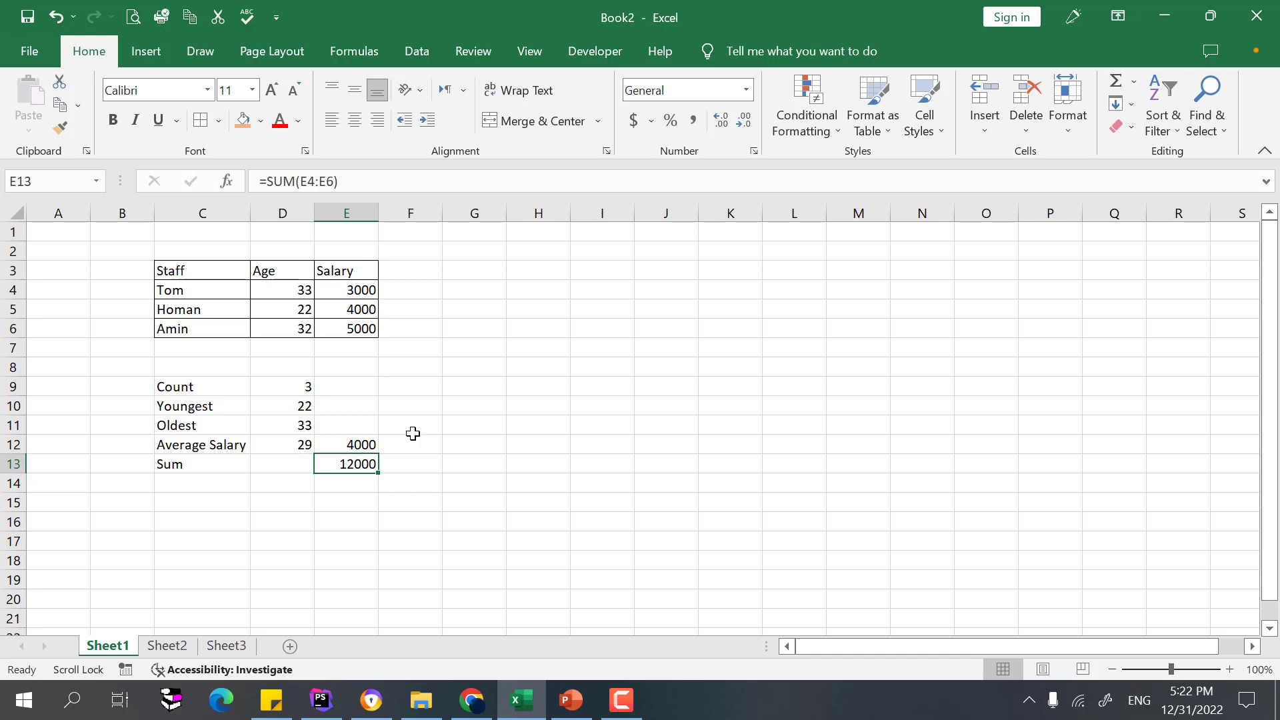
left_click(170, 408)
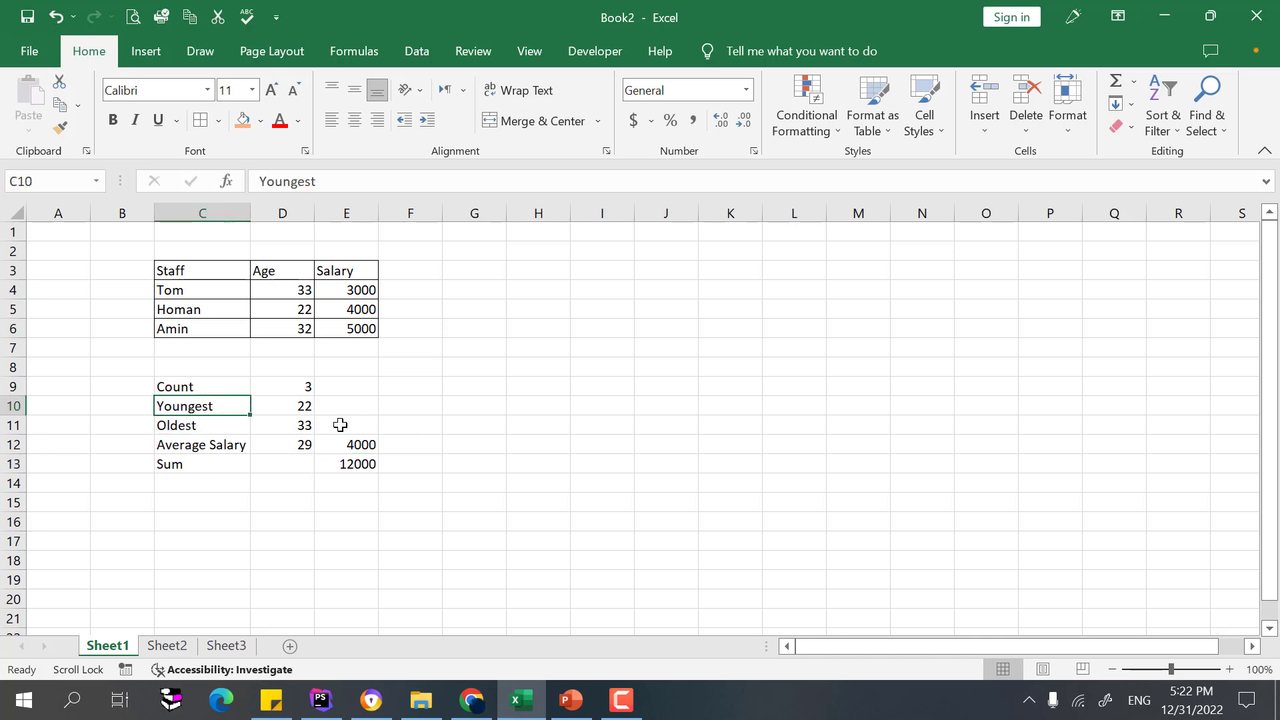
- Fill the MIN and MAX formulas from D10:D11 across to E10:E11 and compare the results with the salaries in E4:E6
left_click(300, 405)
left_click_drag(313, 414, 357, 433)
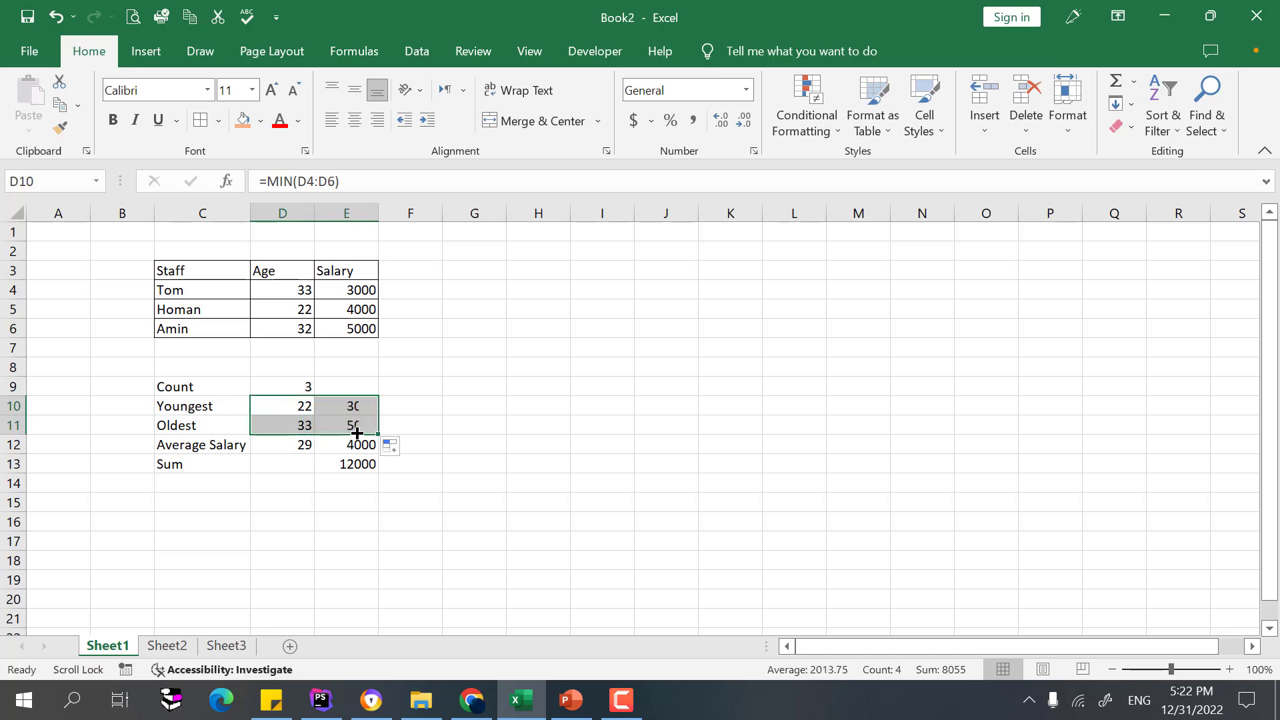
left_click(470, 404)
left_click(357, 289)
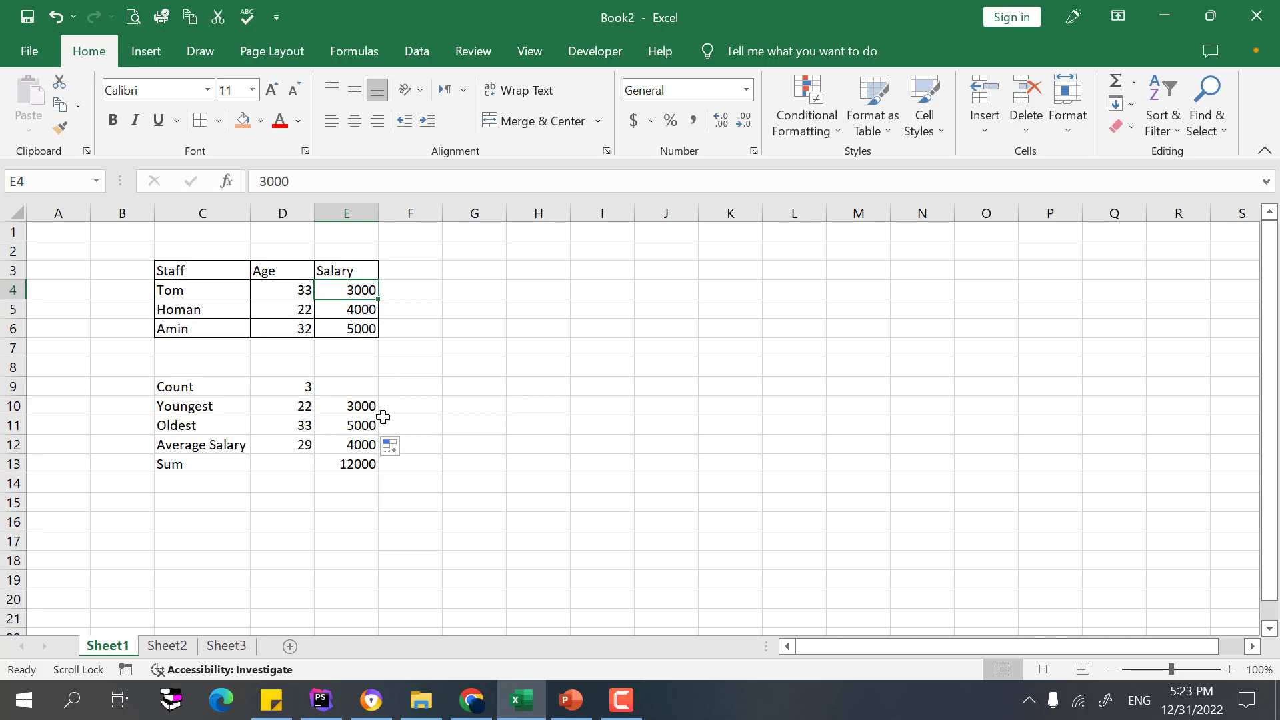
left_click(352, 440)
left_click(350, 311)
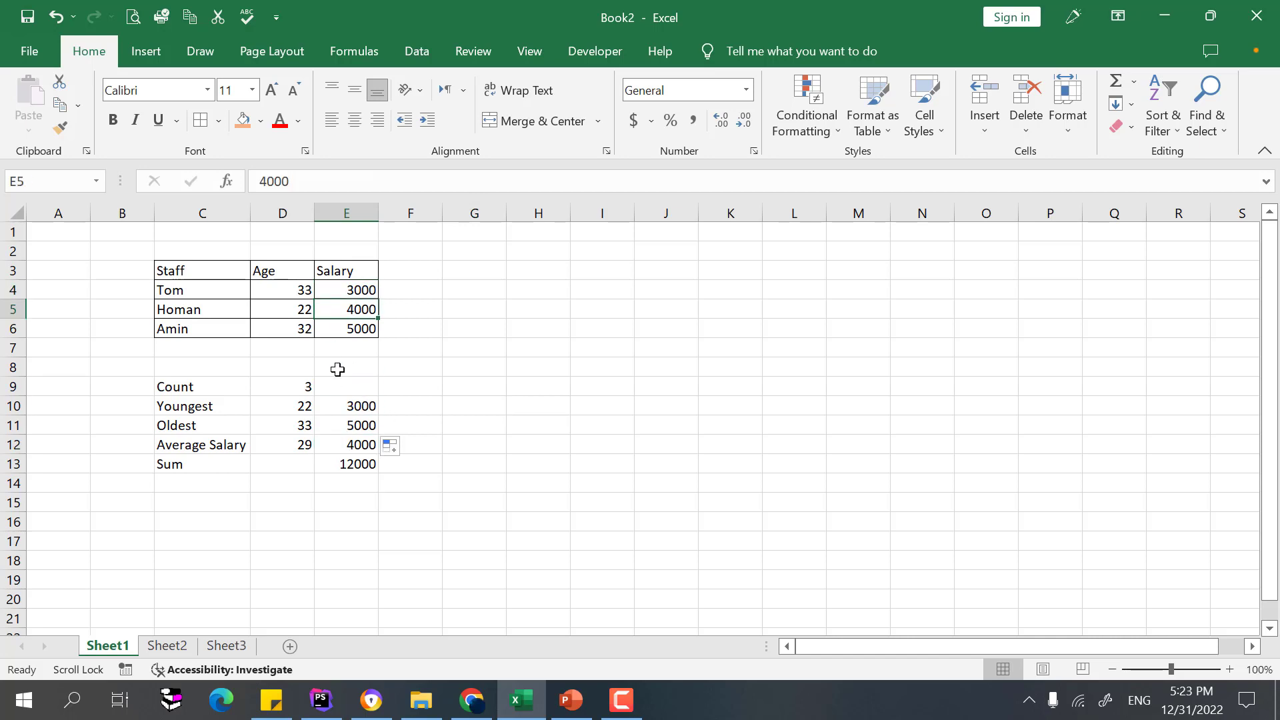
left_click(353, 328)
left_click(356, 426)
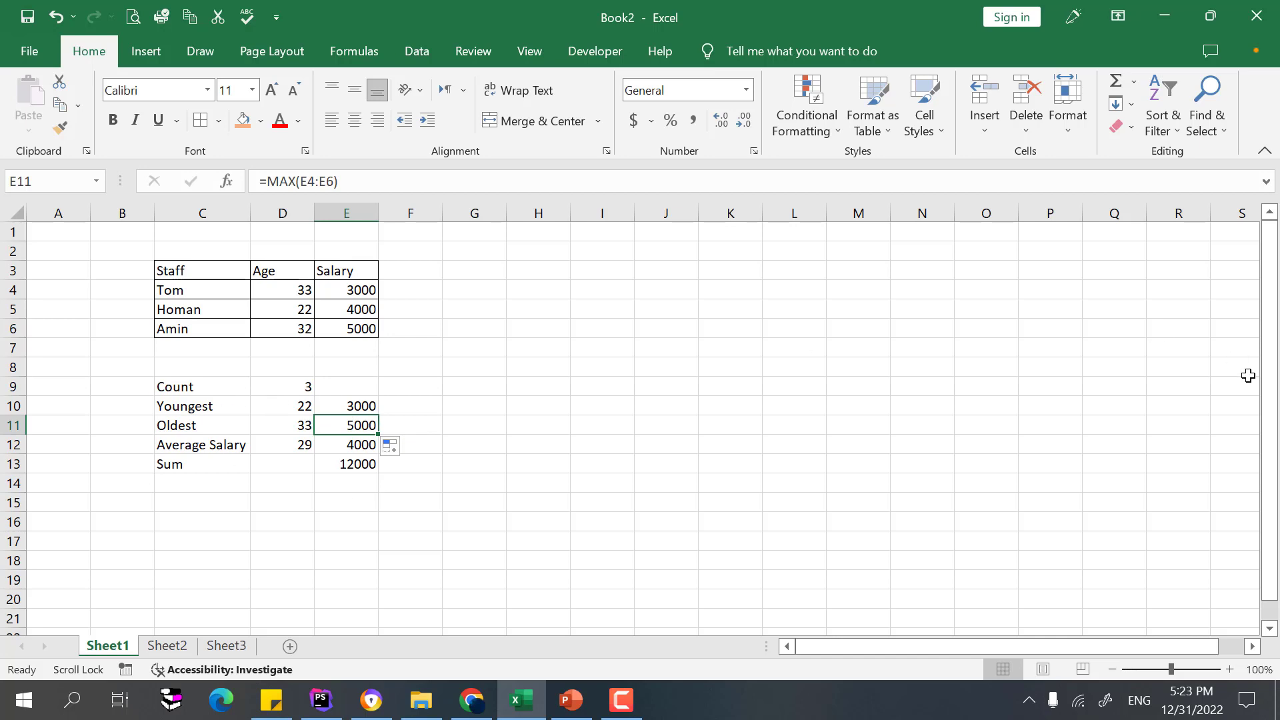
left_click(1134, 82)
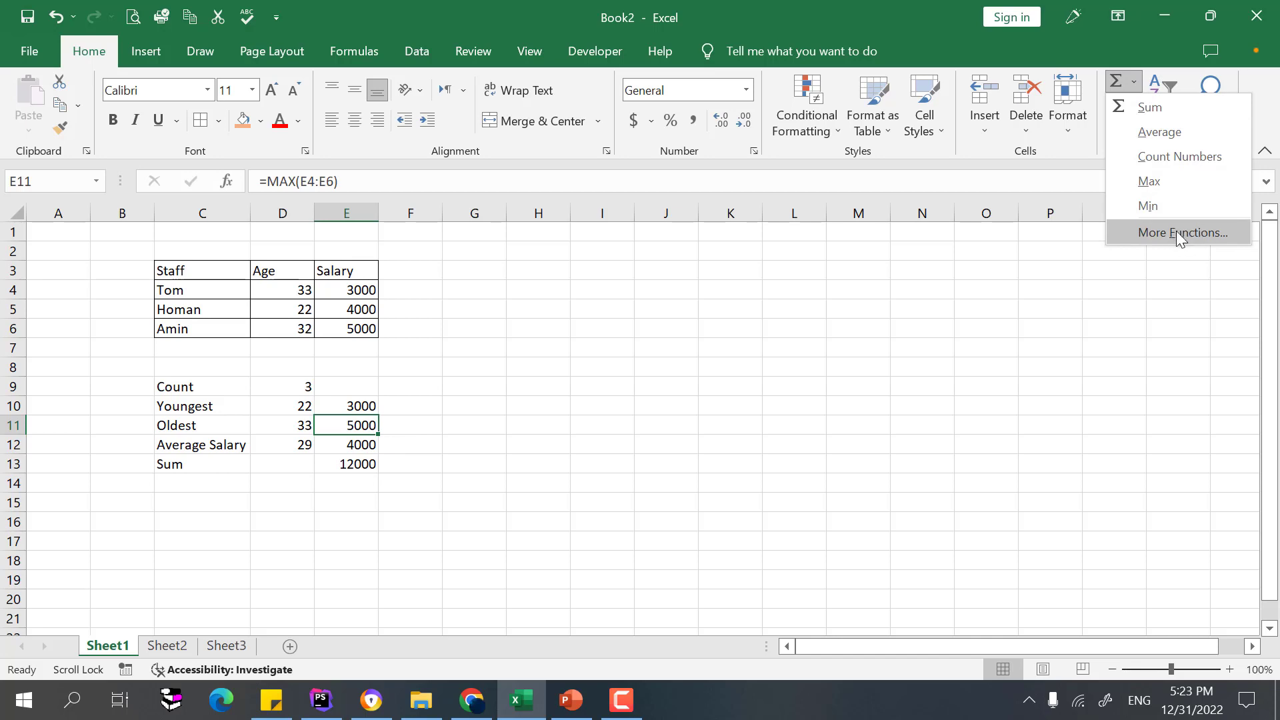
left_click(363, 52)
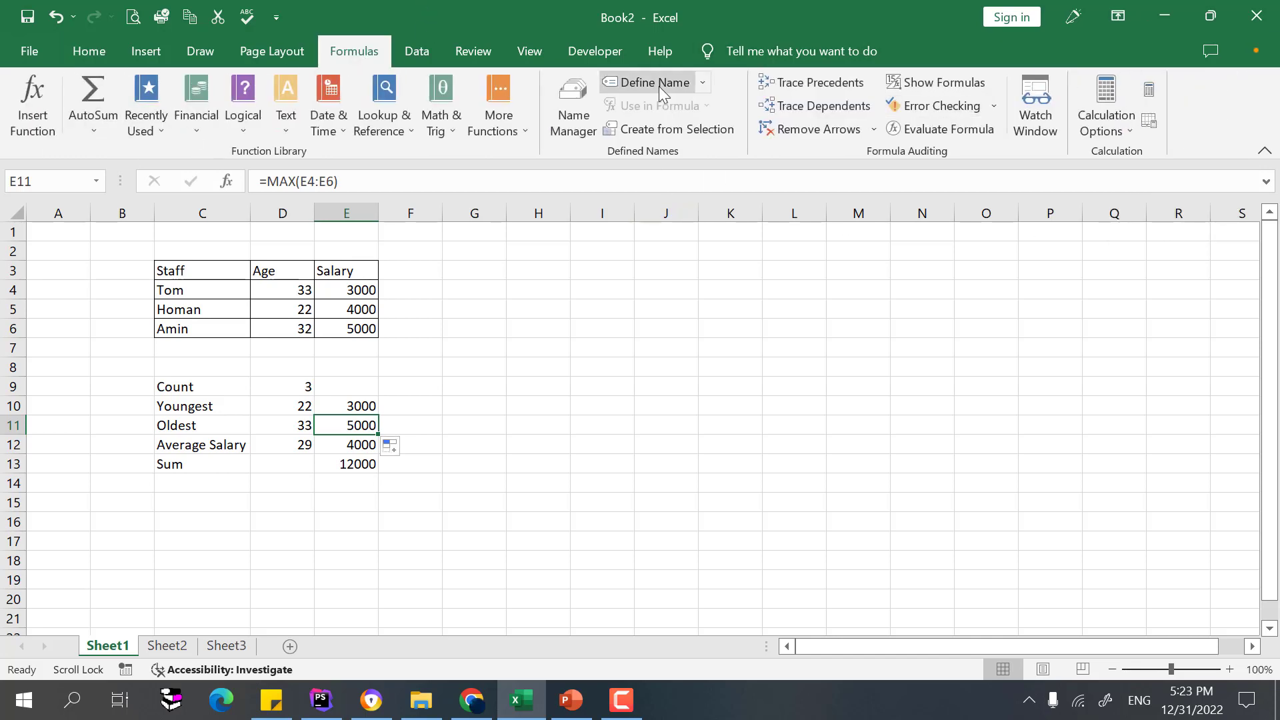
left_click(88, 51)
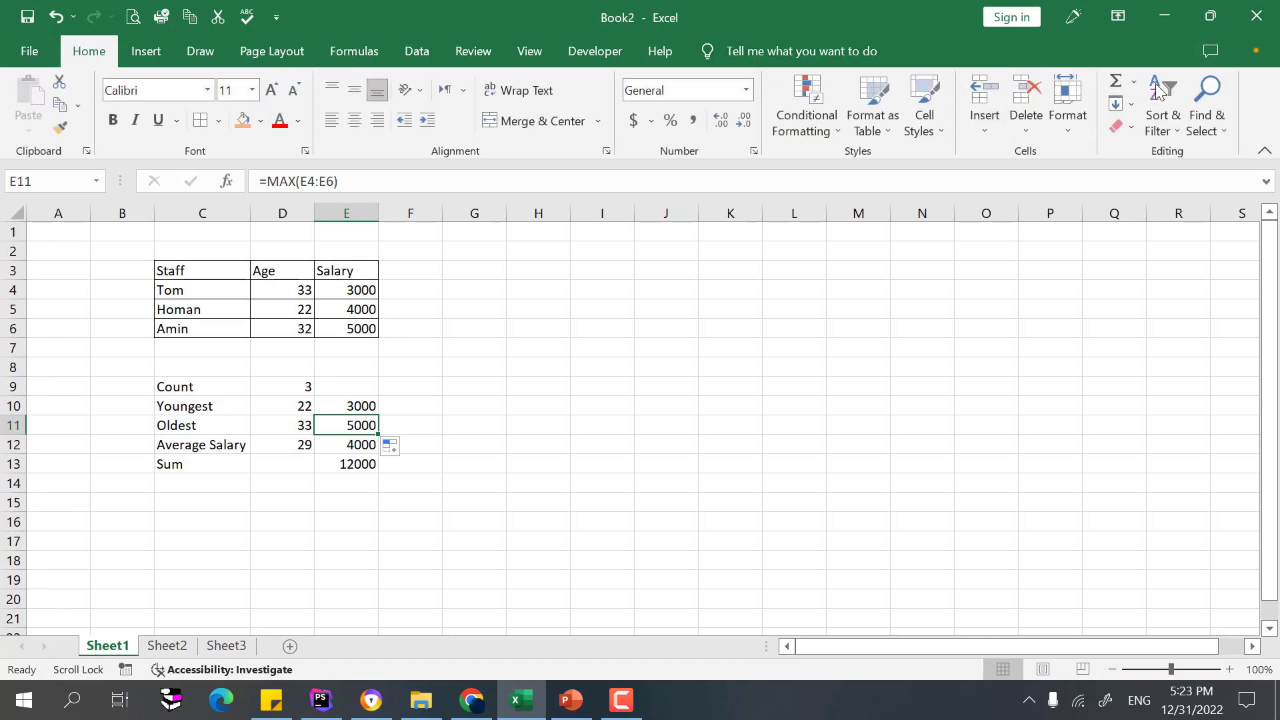
left_click(1133, 81)
left_click(1169, 238)
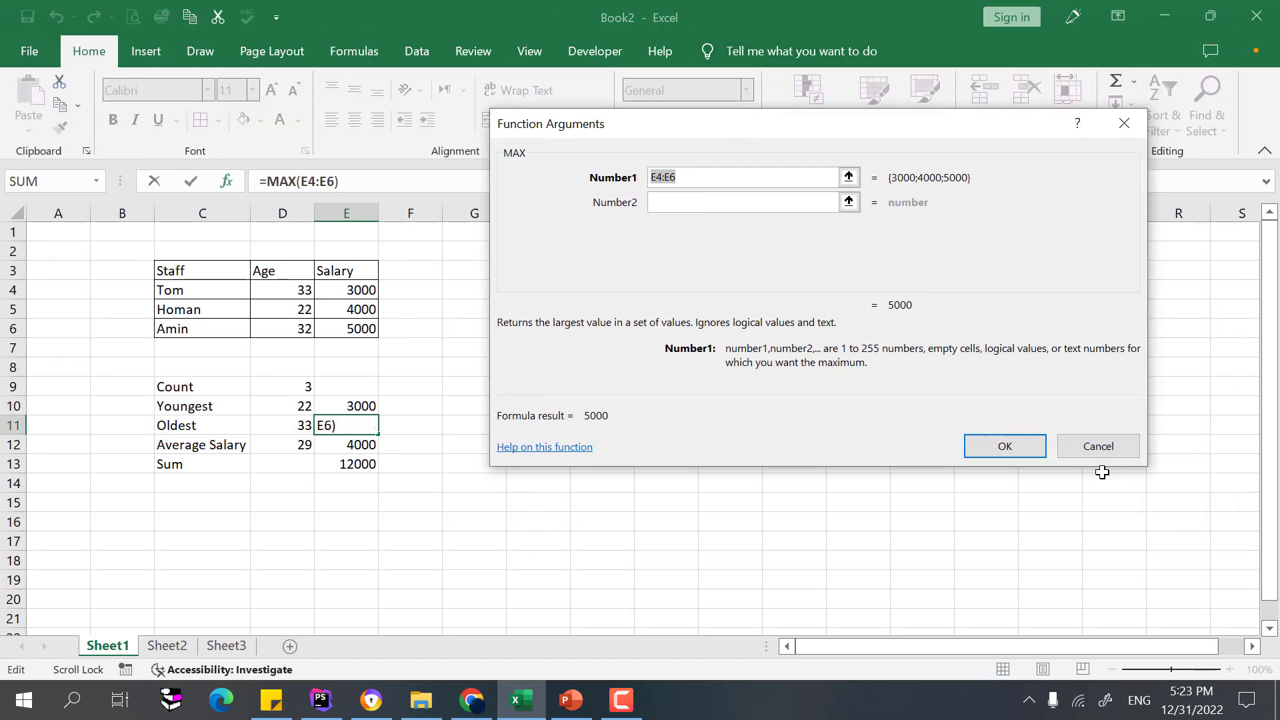
key("Return")
- Insert the DATE function from the Date & Time category of the full function list into the empty cell F11
left_click(427, 429)
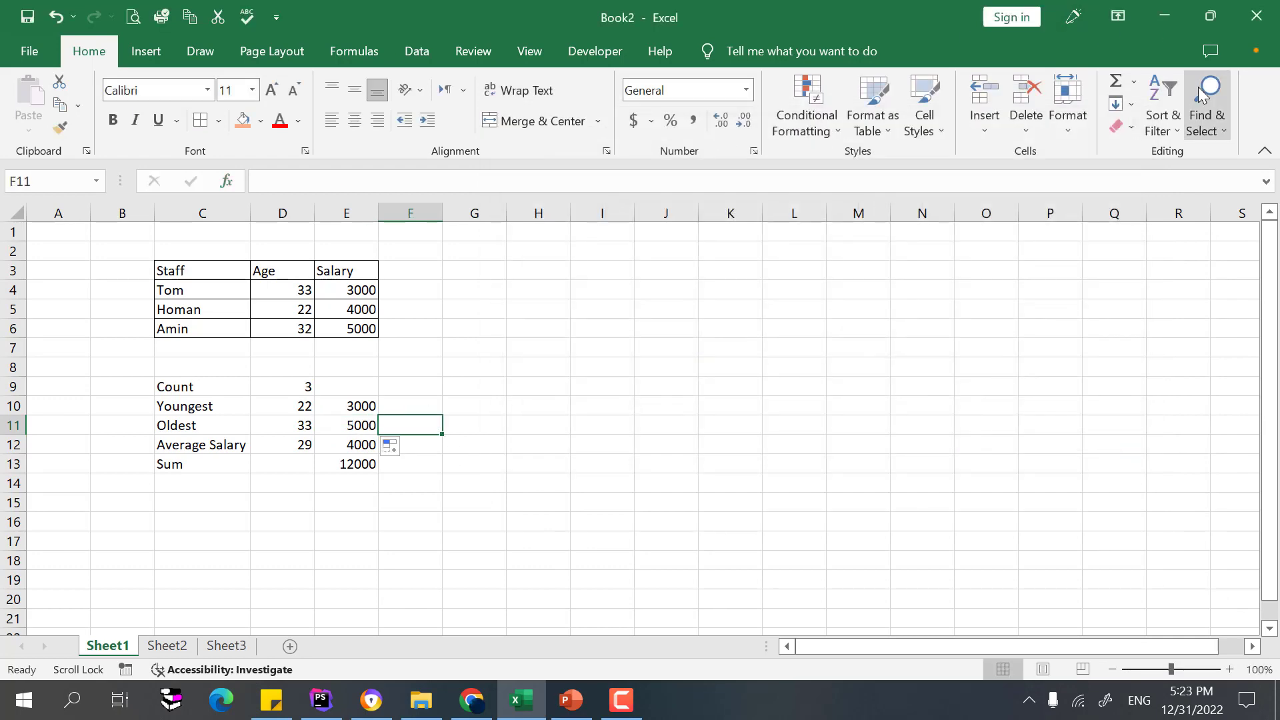
left_click(1133, 81)
left_click(1157, 233)
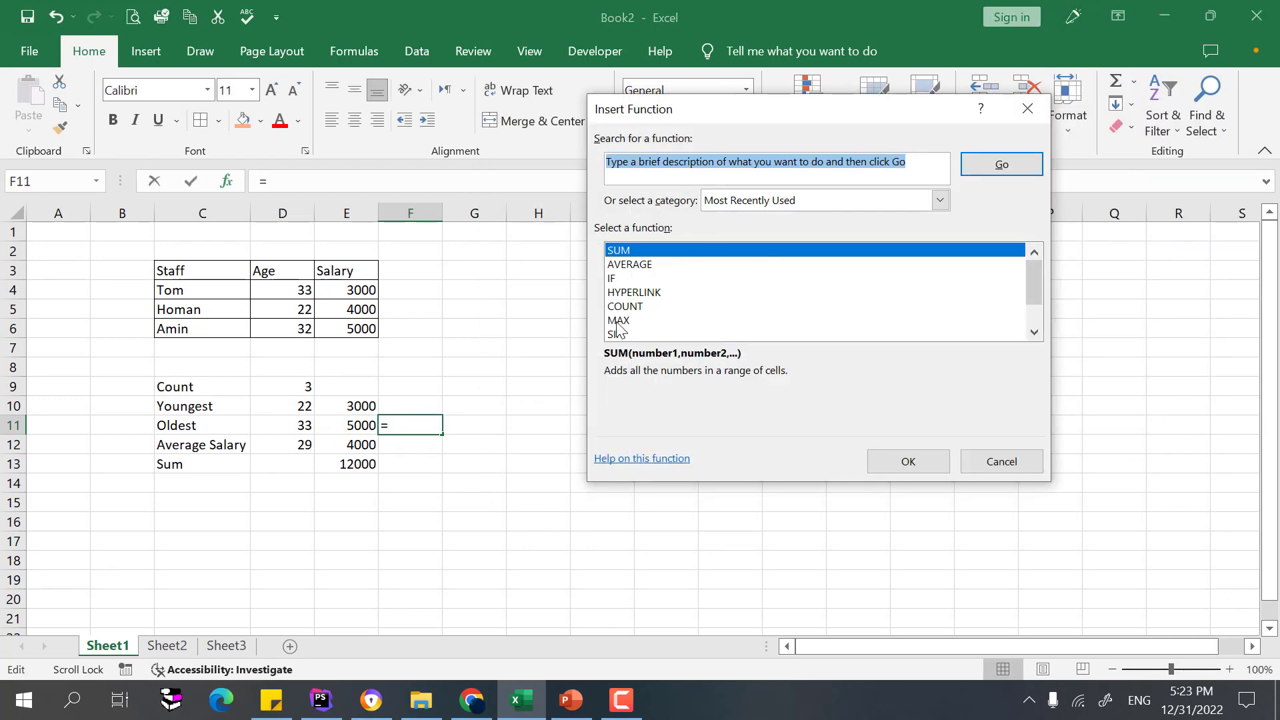
scroll(699, 308, "down", 1)
scroll(699, 308, "up", 1)
scroll(699, 308, "down", 1)
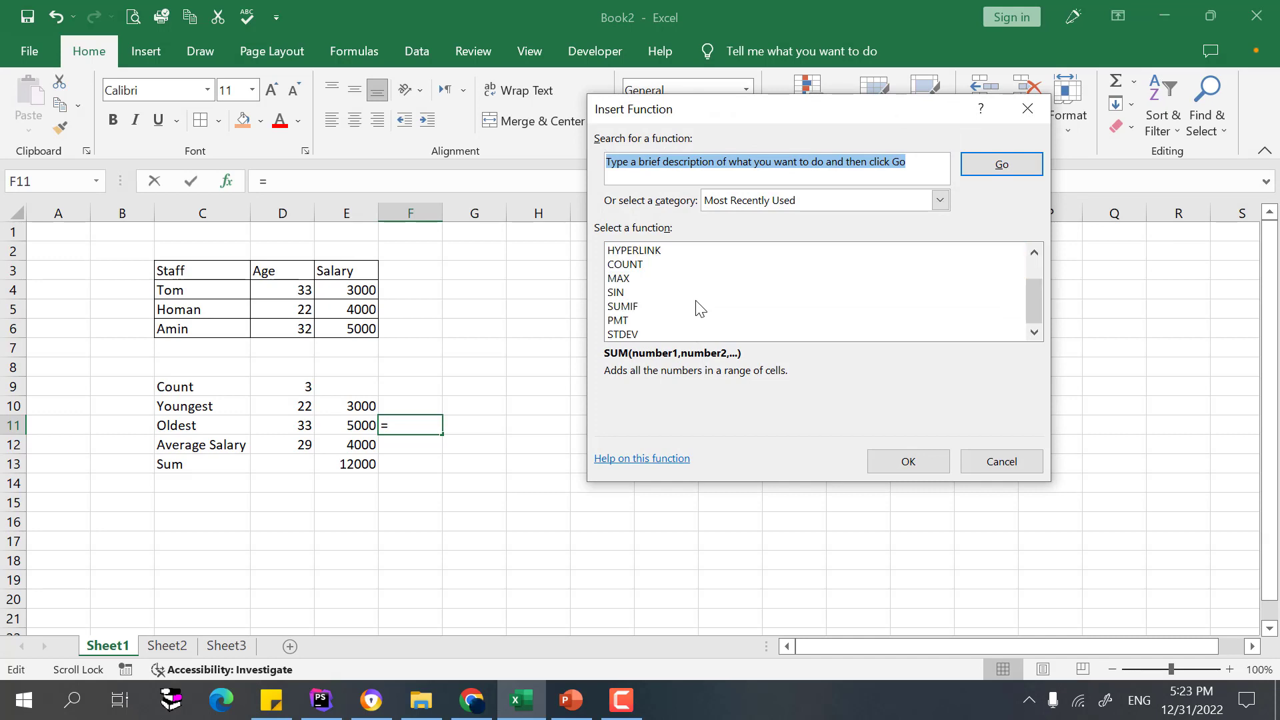
left_click(770, 200)
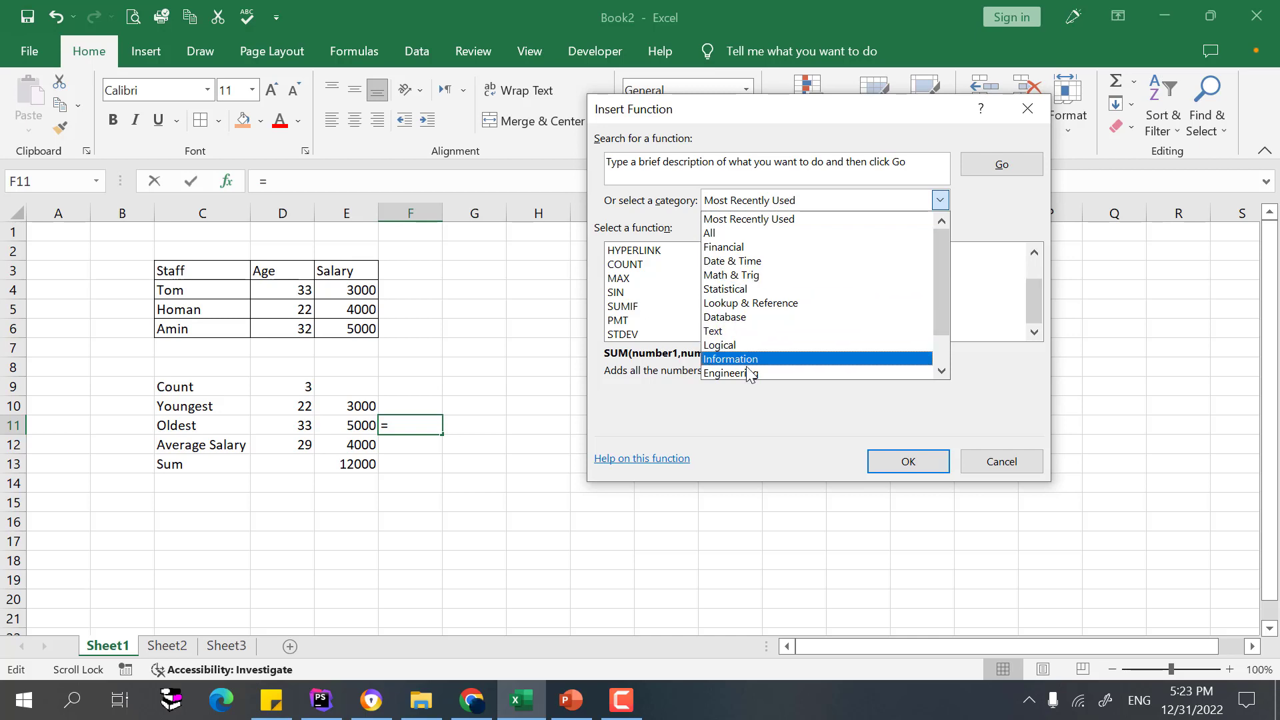
left_click(751, 261)
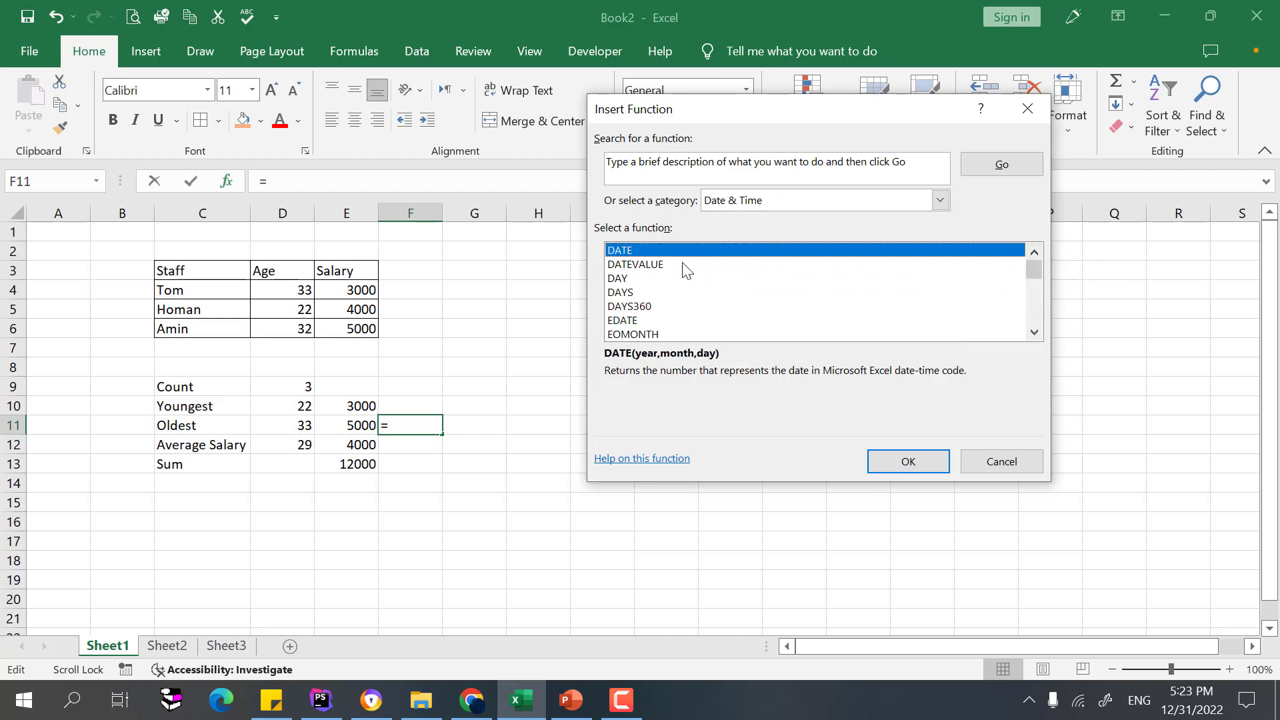
left_click_drag(1033, 271, 1037, 236)
double_click(645, 252)
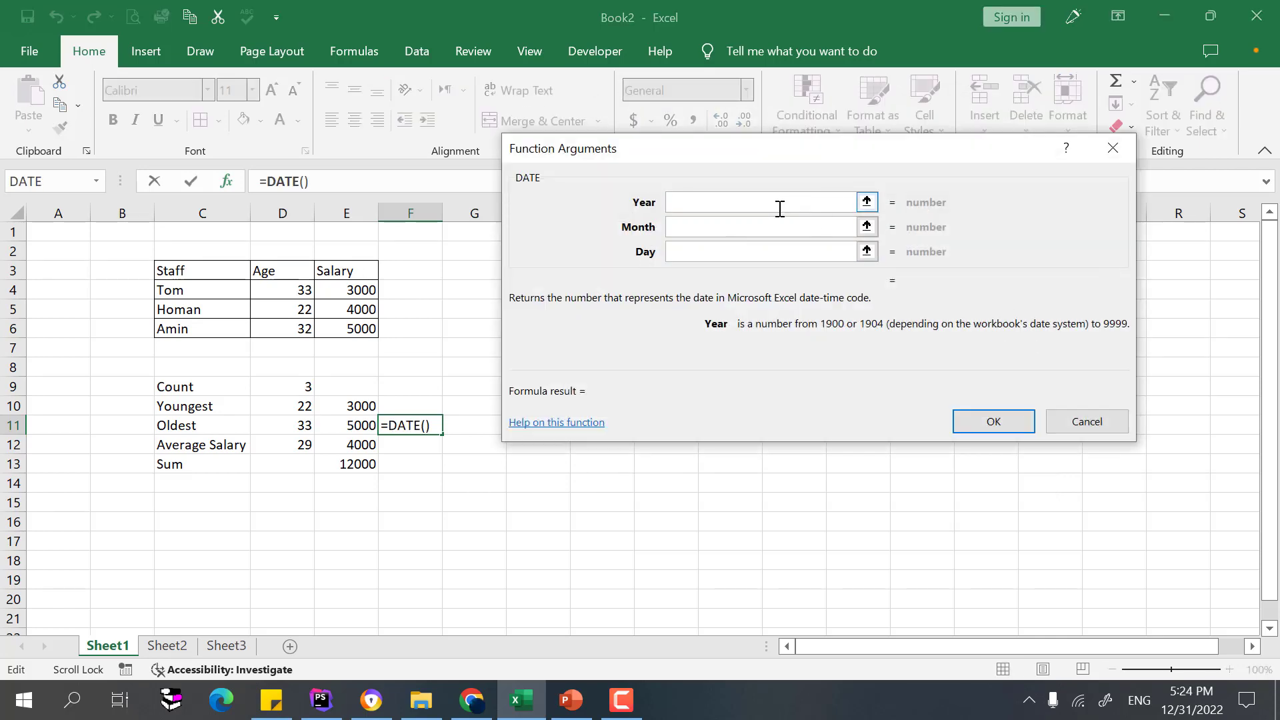
- Set the DATE function's arguments to year 2023, month 01 and day 10, and enter the formula in F11
type("20223")
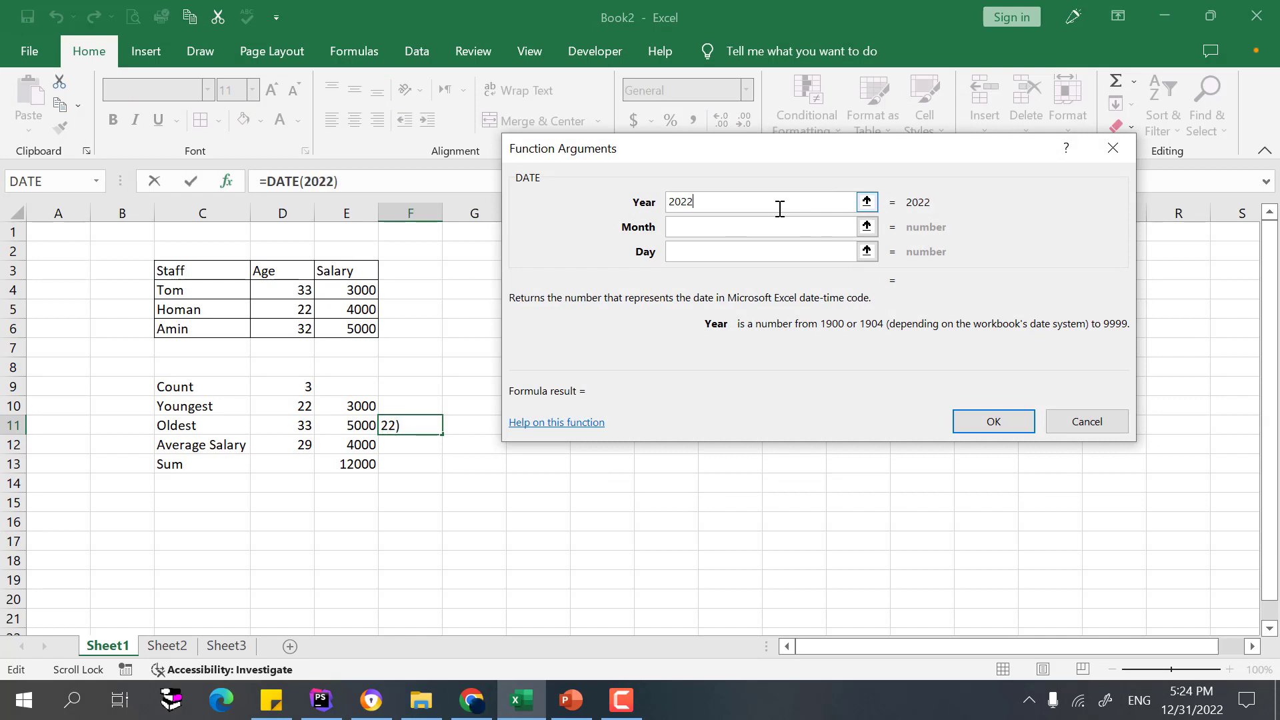
key("BackSpace")
key("BackSpace")
type("3")
key("Tab")
type("01")
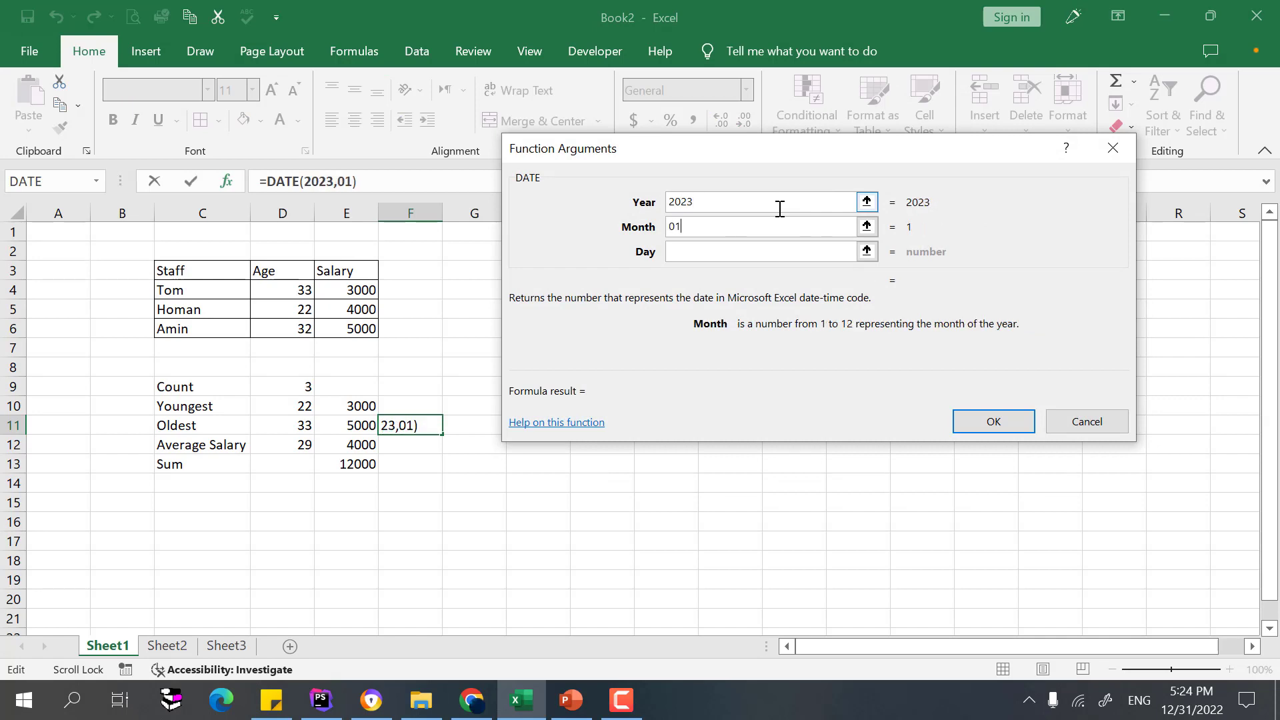
key("Tab")
type("01")
key("BackSpace")
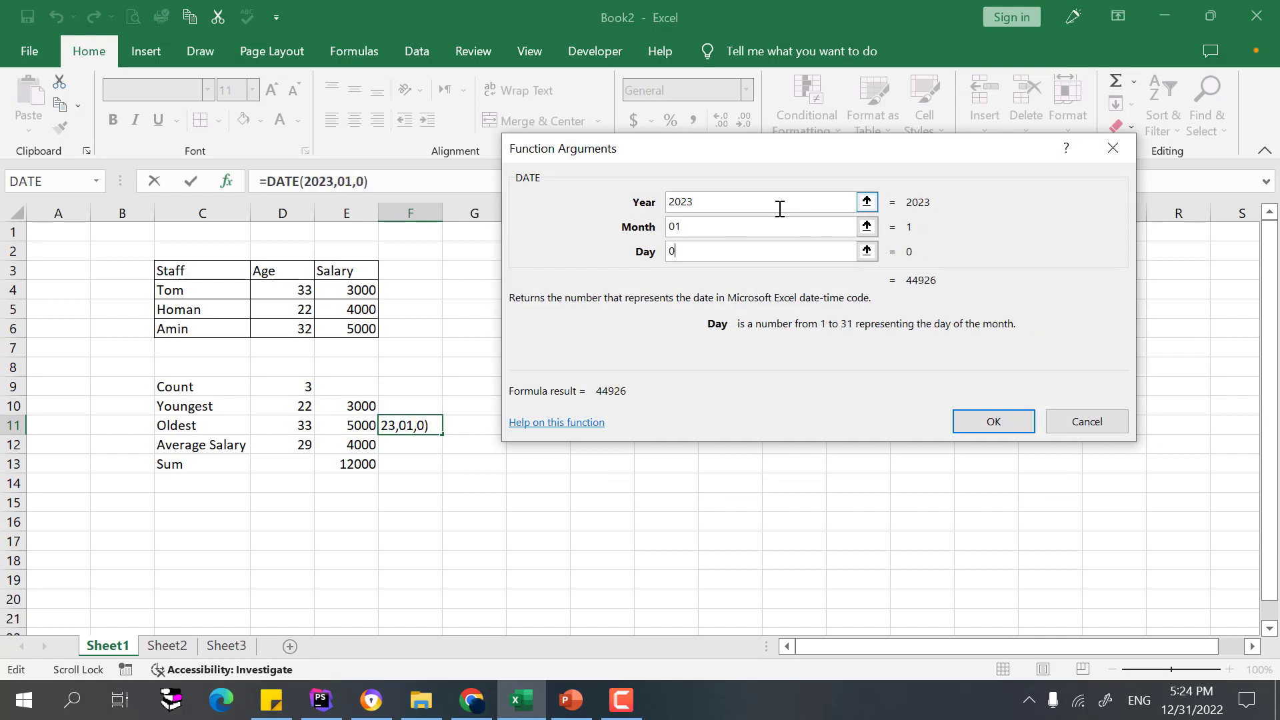
key("BackSpace")
type("10")
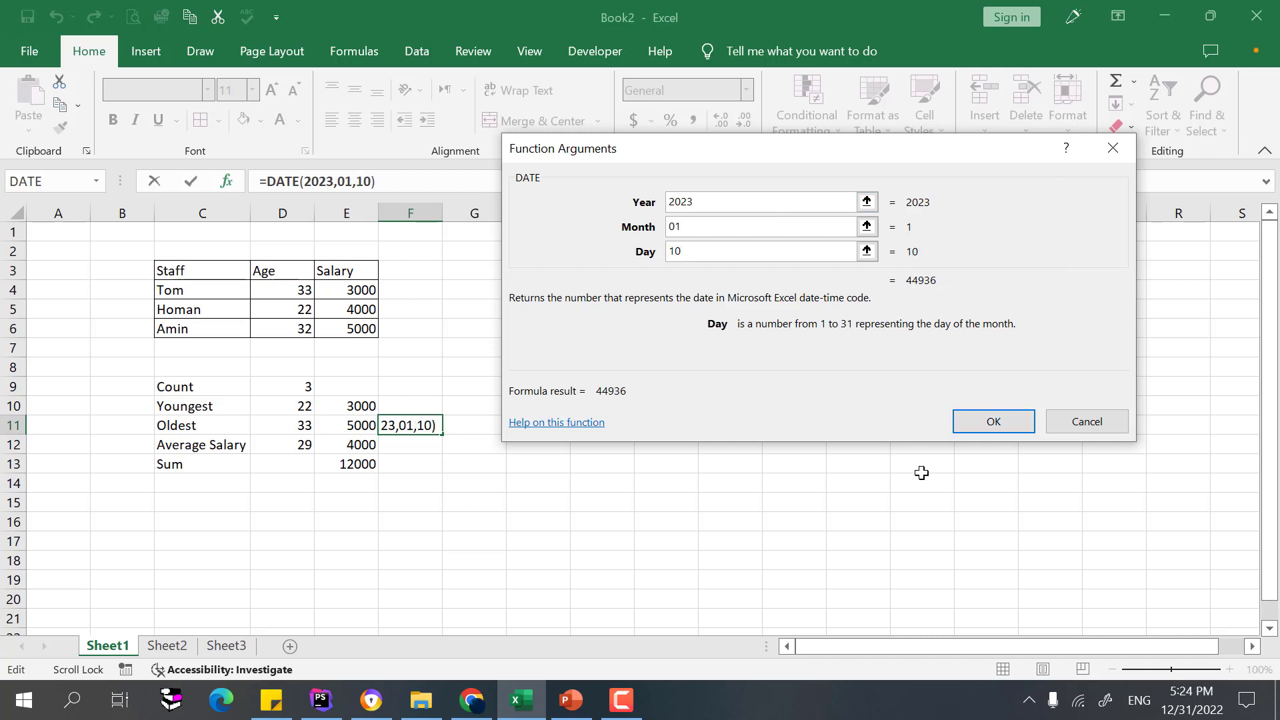
left_click(988, 420)
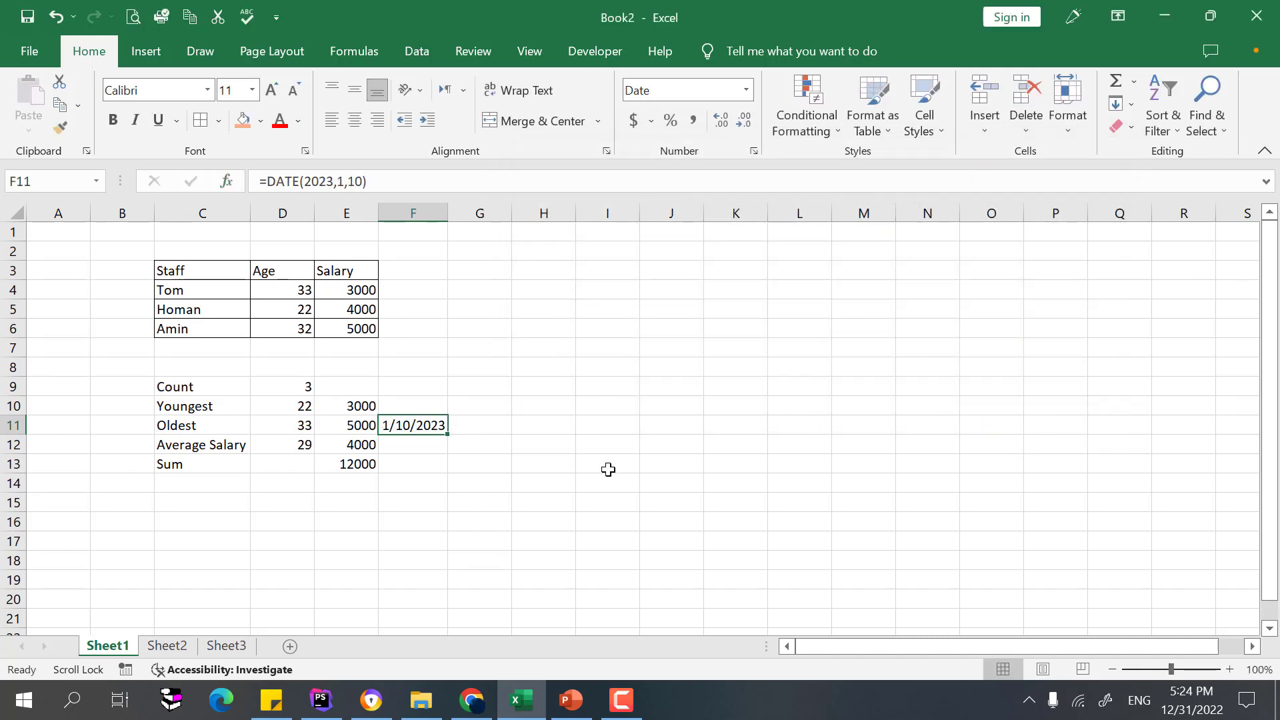